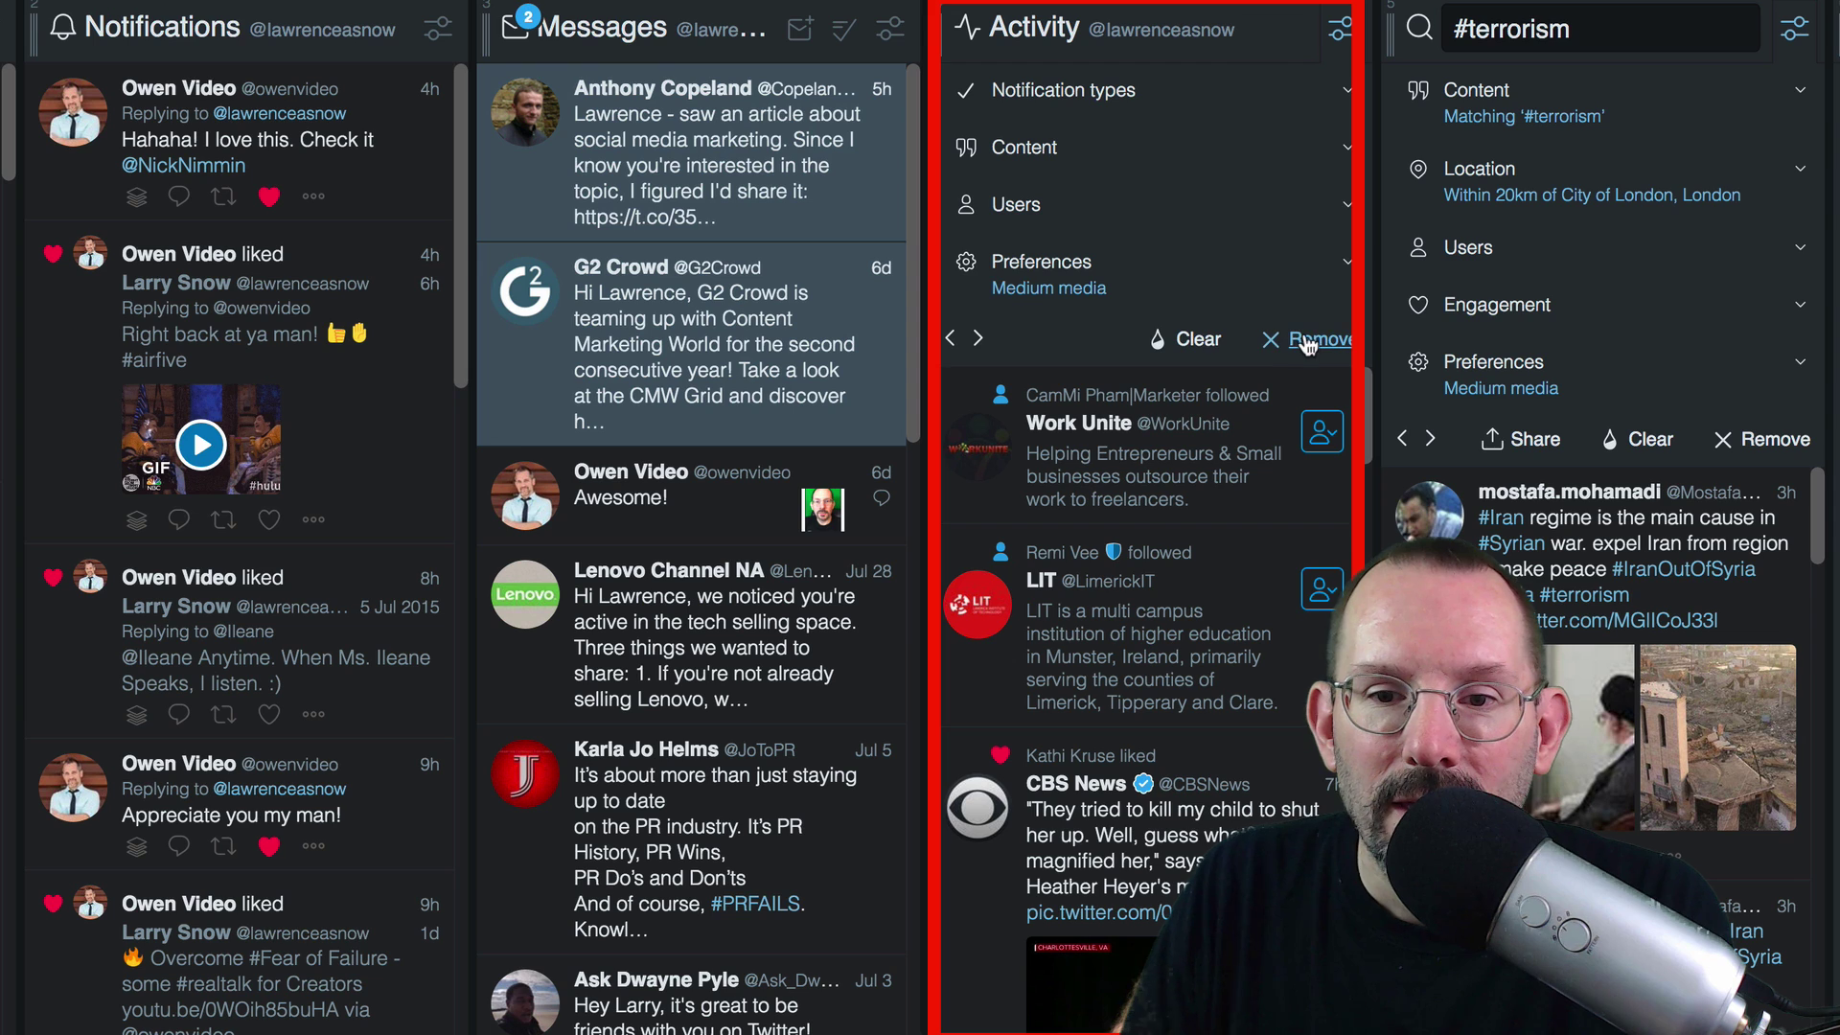
Step: Collapse the filter panels on the Activity and #terrorism column headers
left_click(1344, 34)
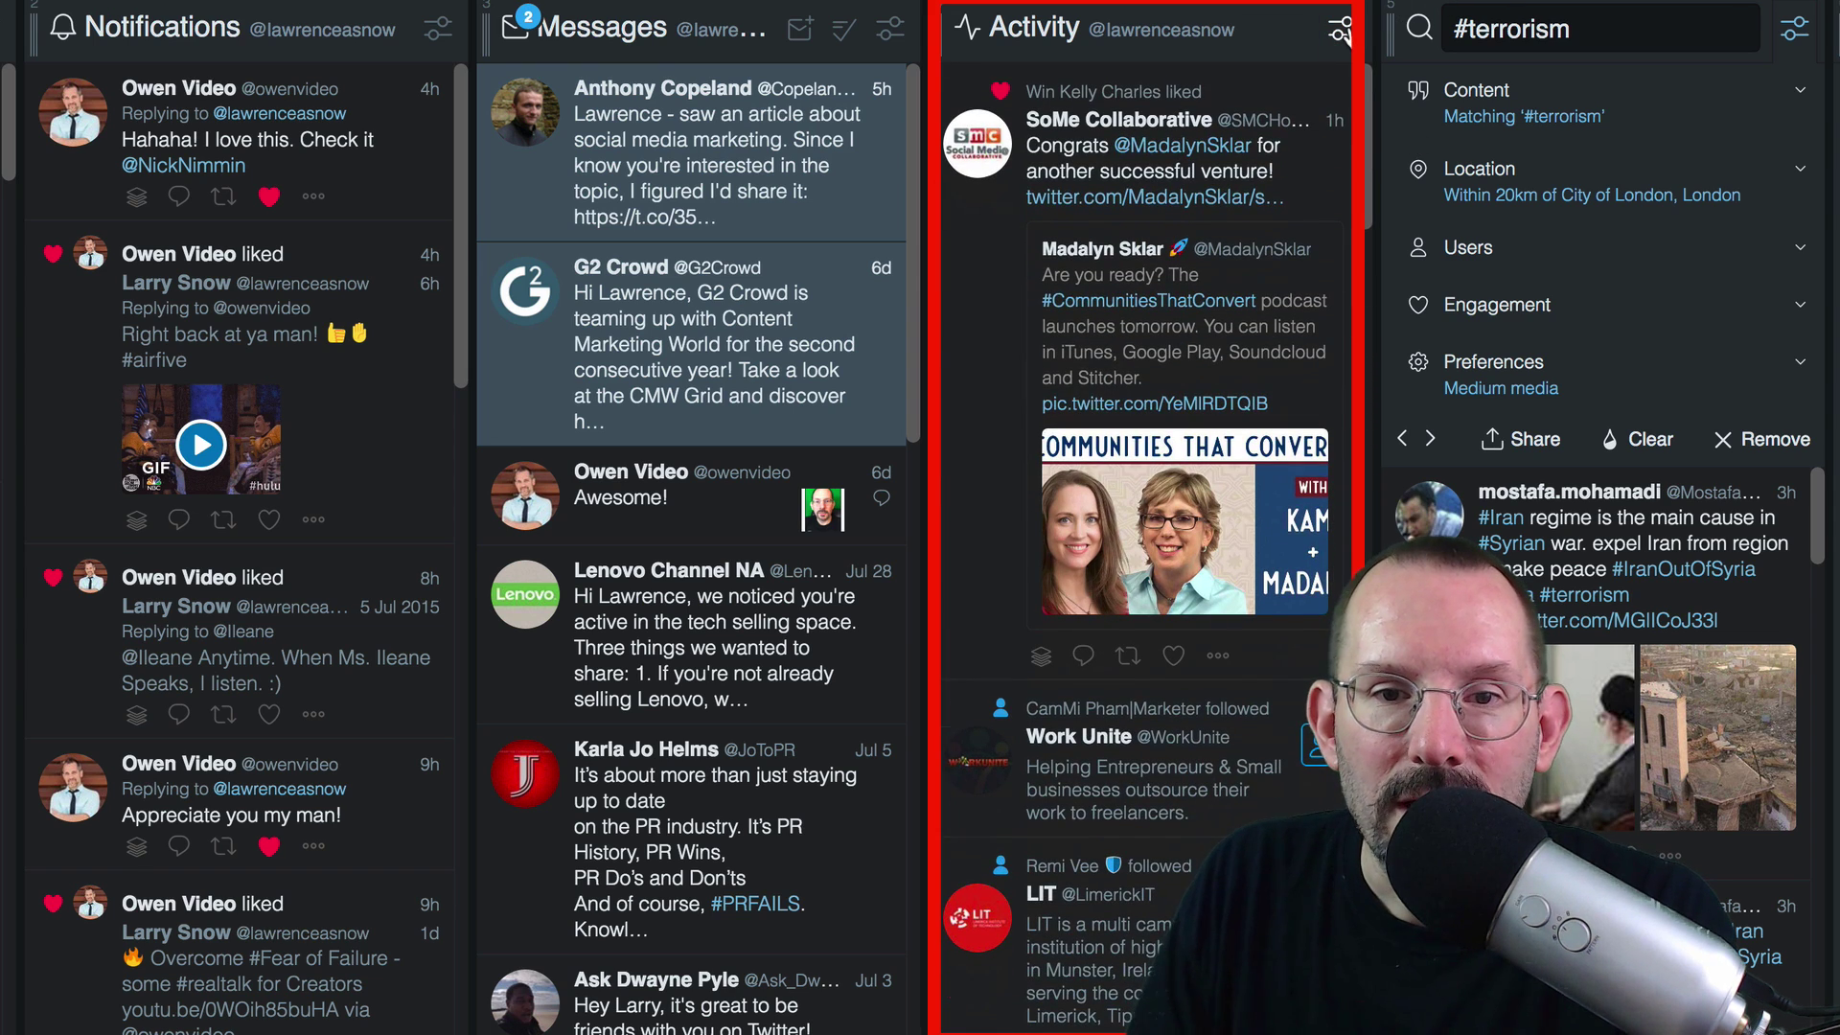
left_click(1806, 38)
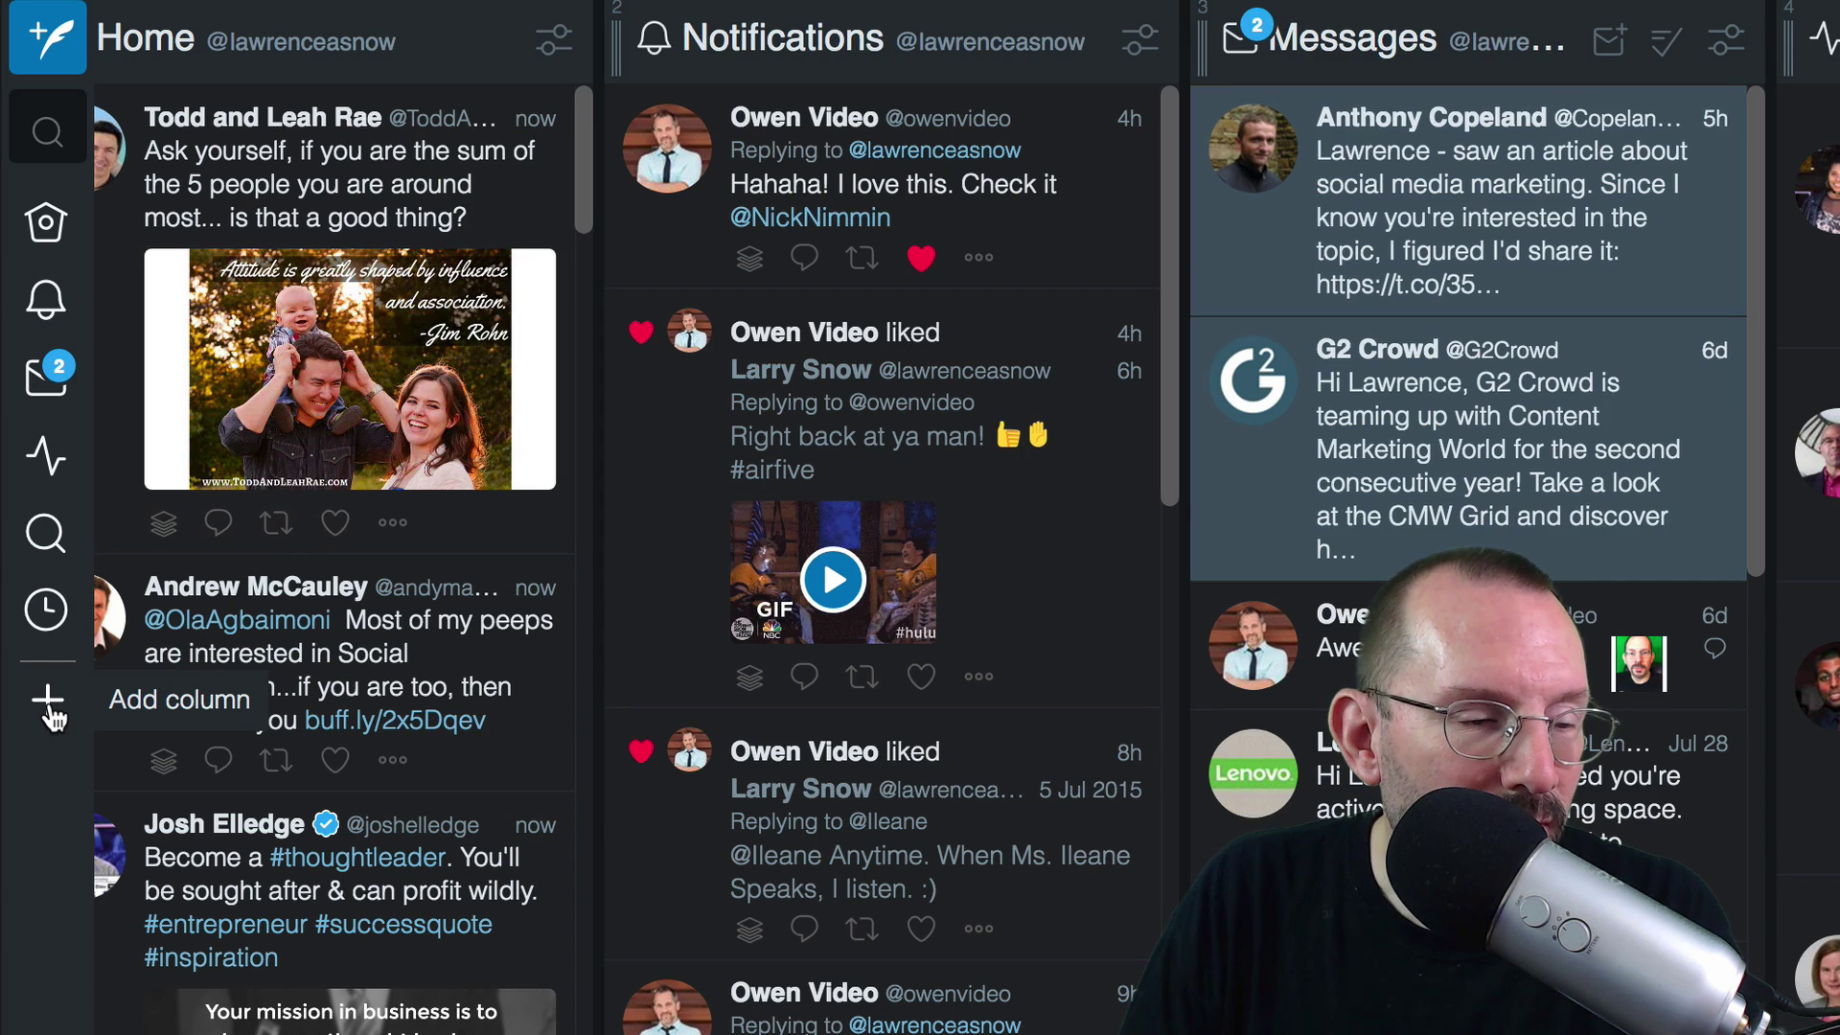
Step: Add a Total Eclipse of the Heart trending column after previewing #BePositiveIn4Words and #HalaMadrid
left_click(50, 709)
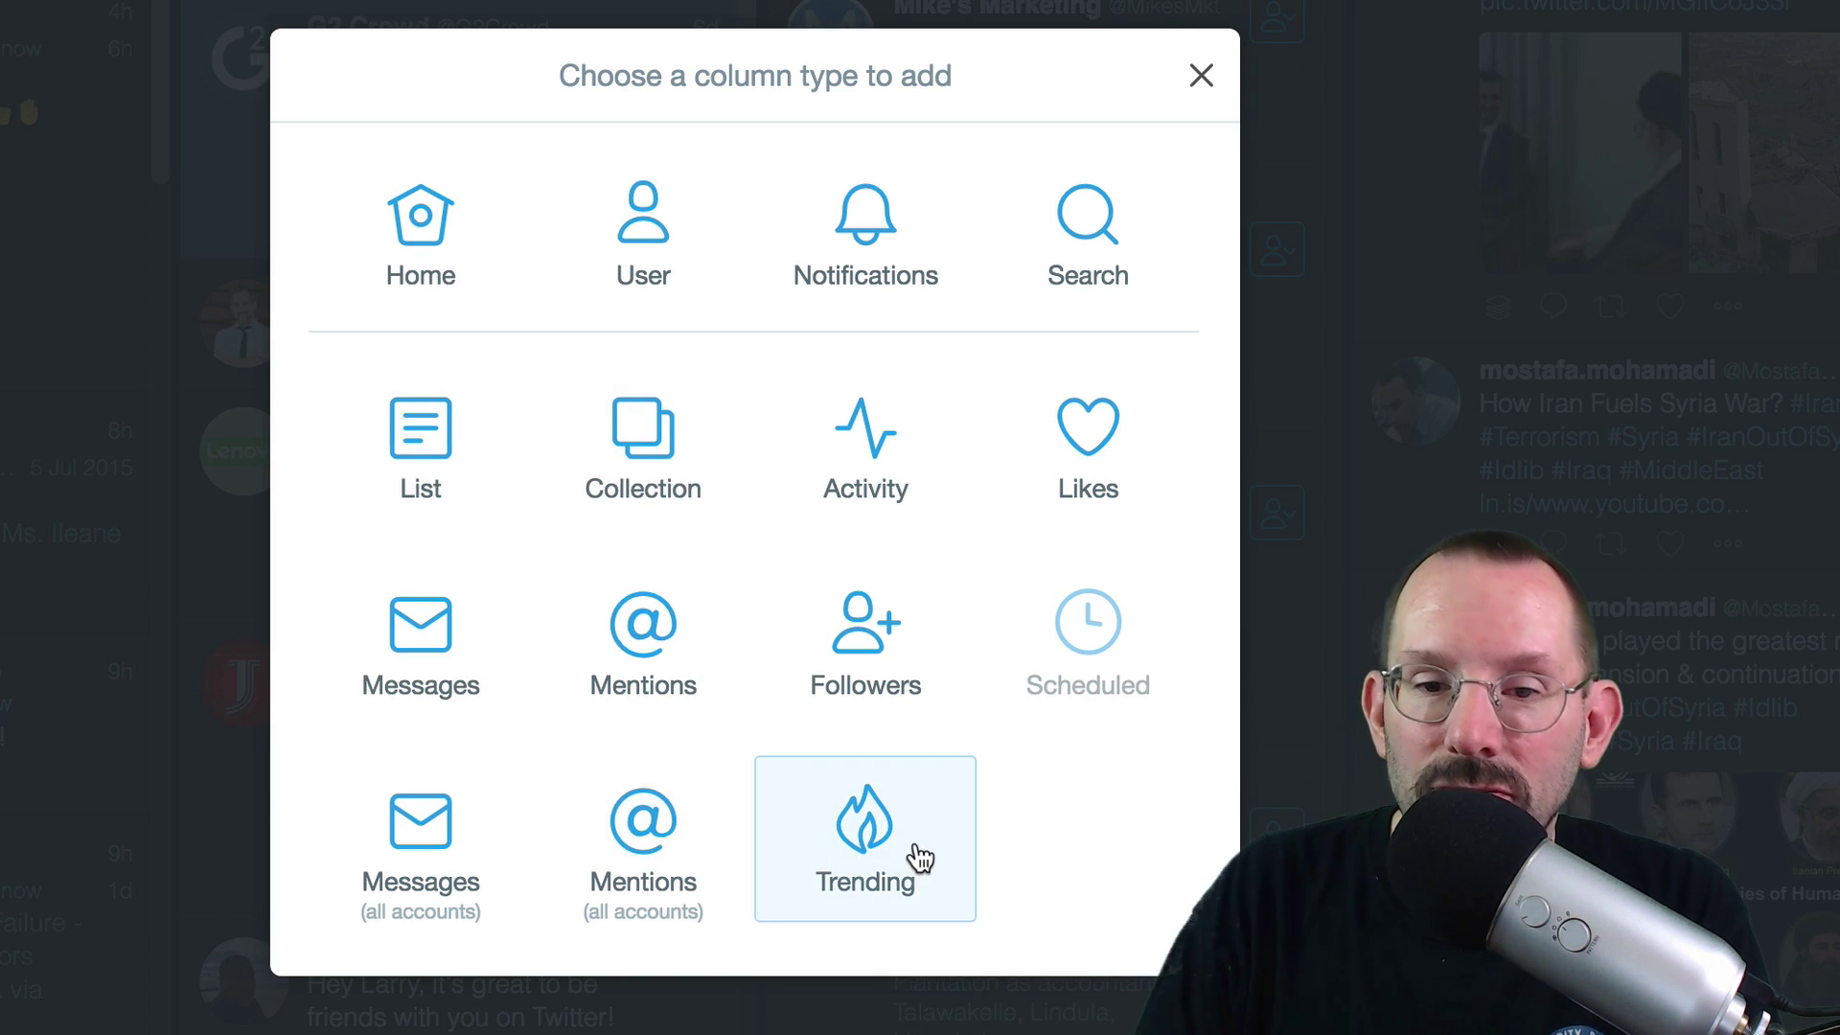
left_click(872, 832)
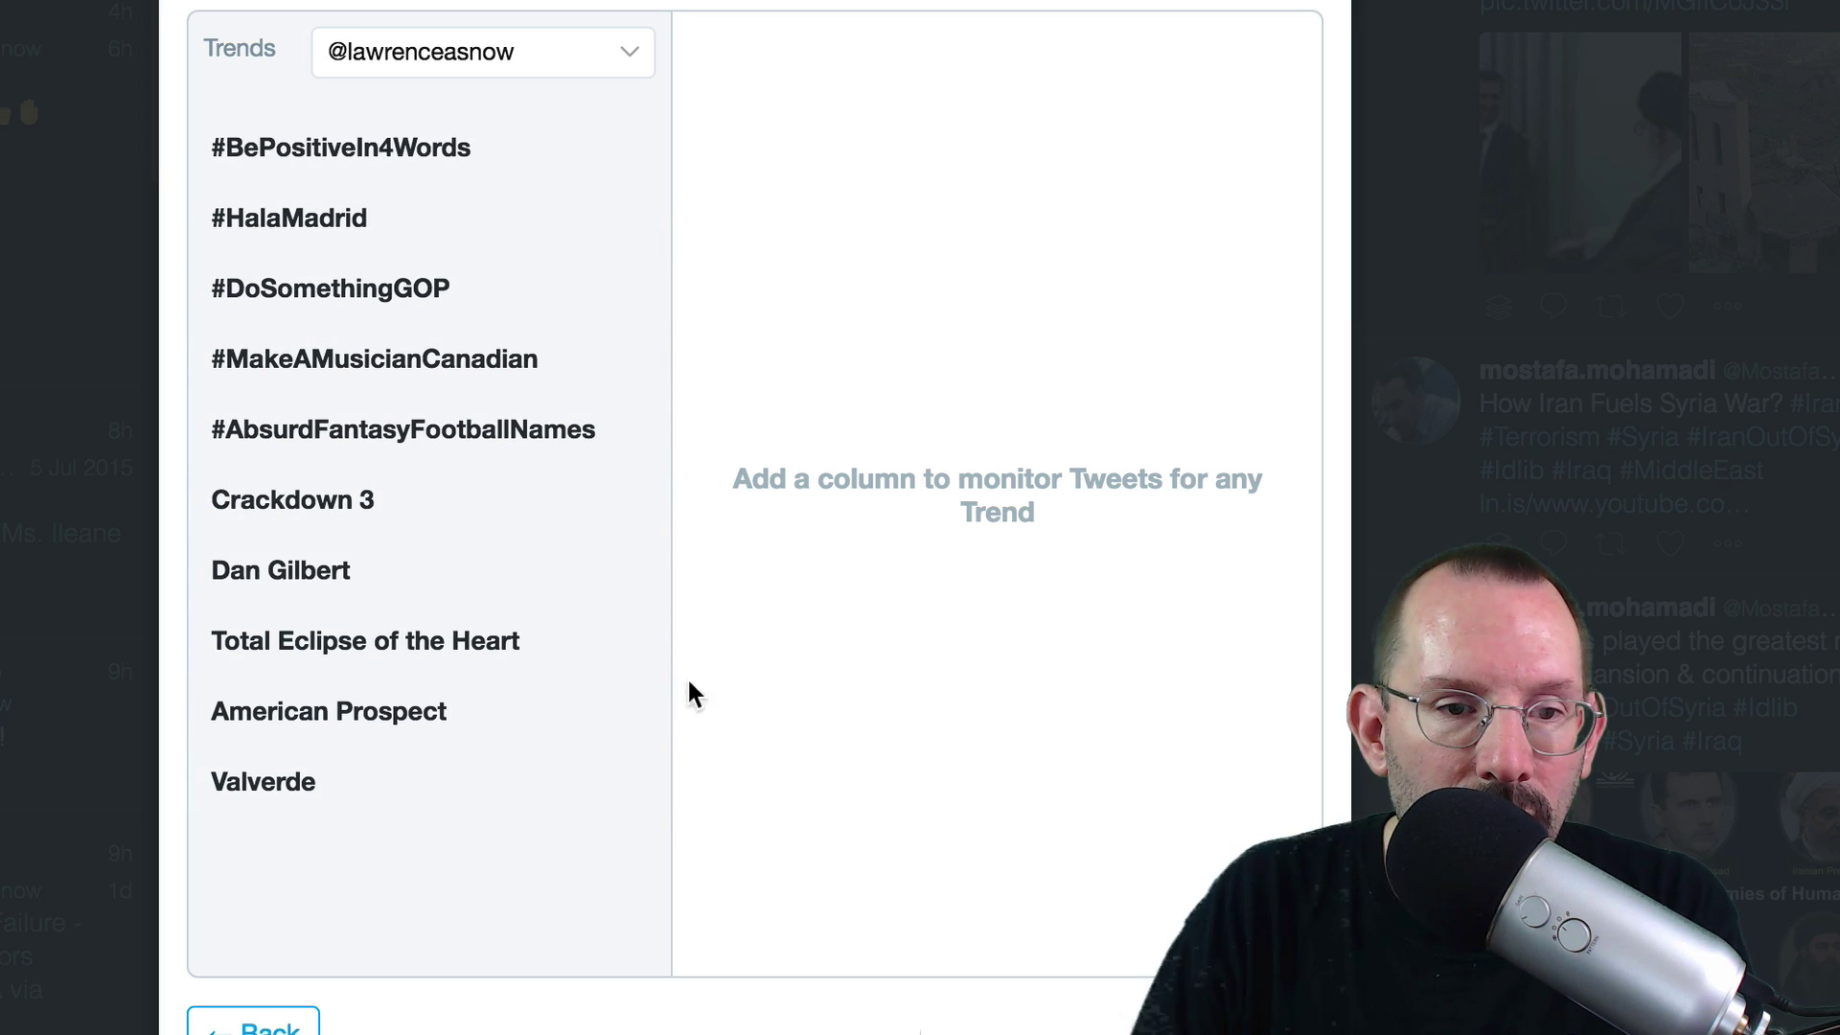
left_click(309, 157)
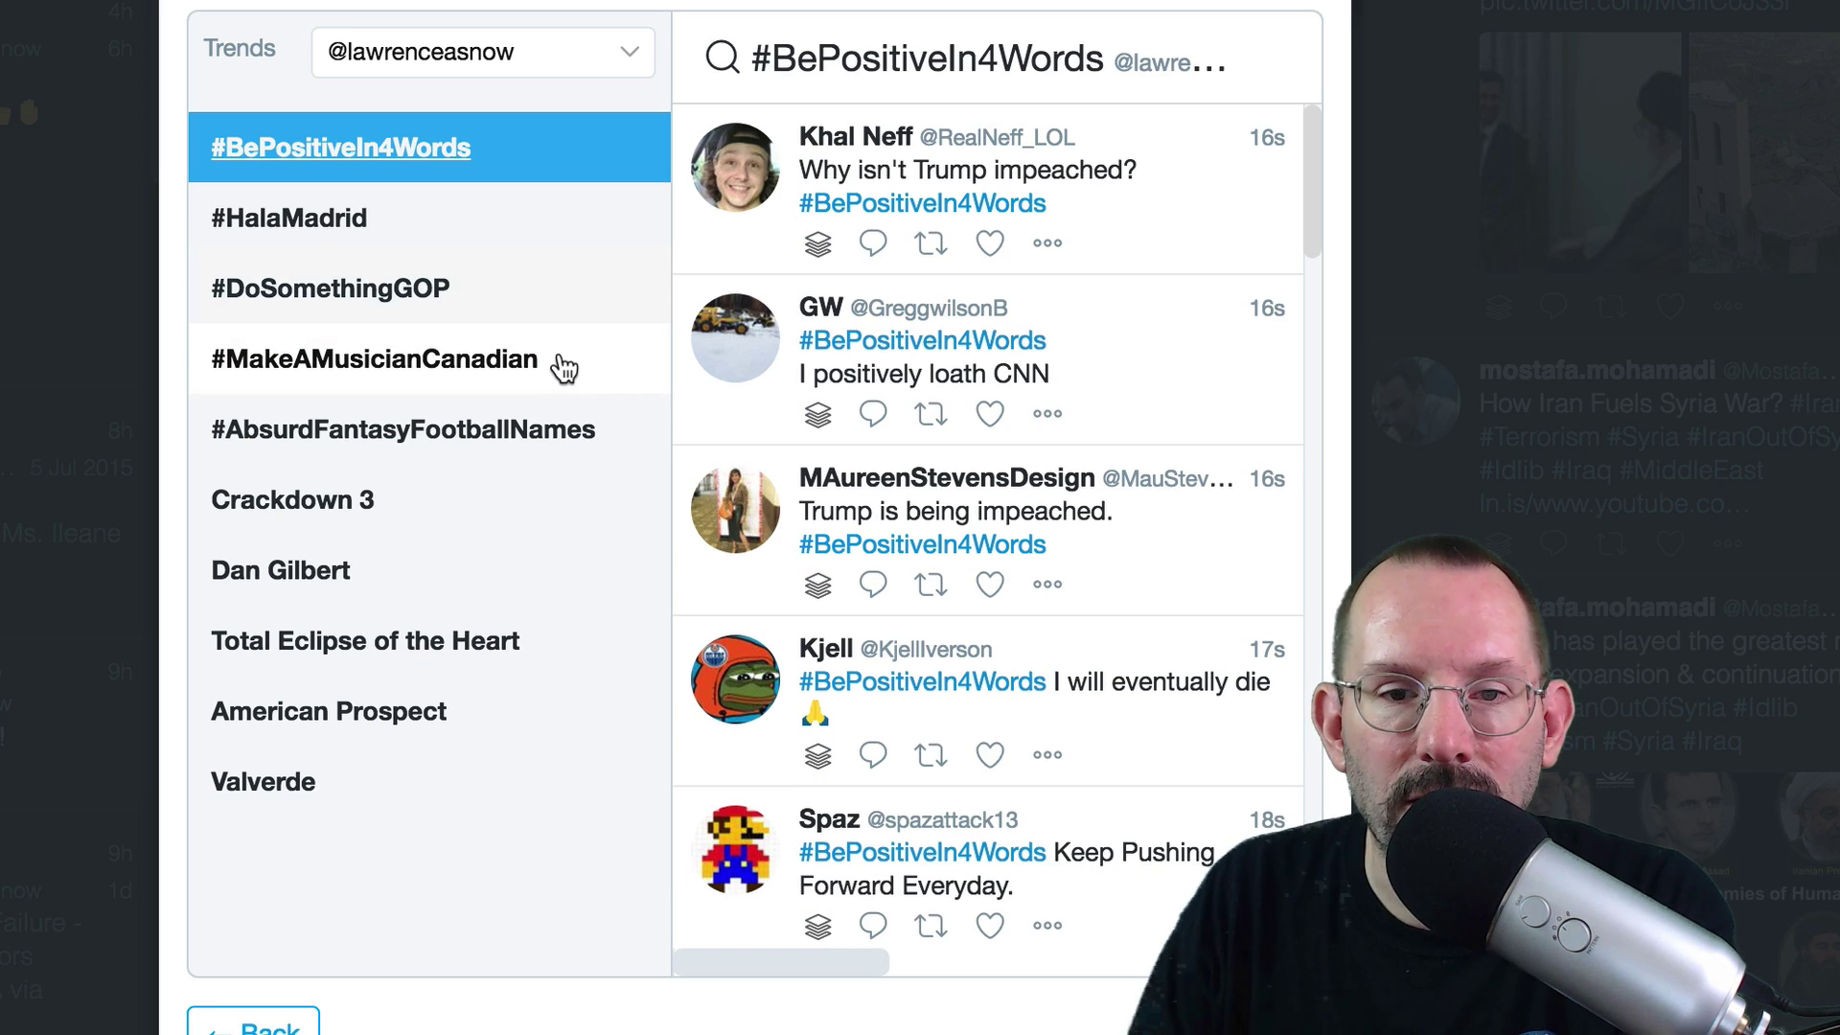
left_click(312, 234)
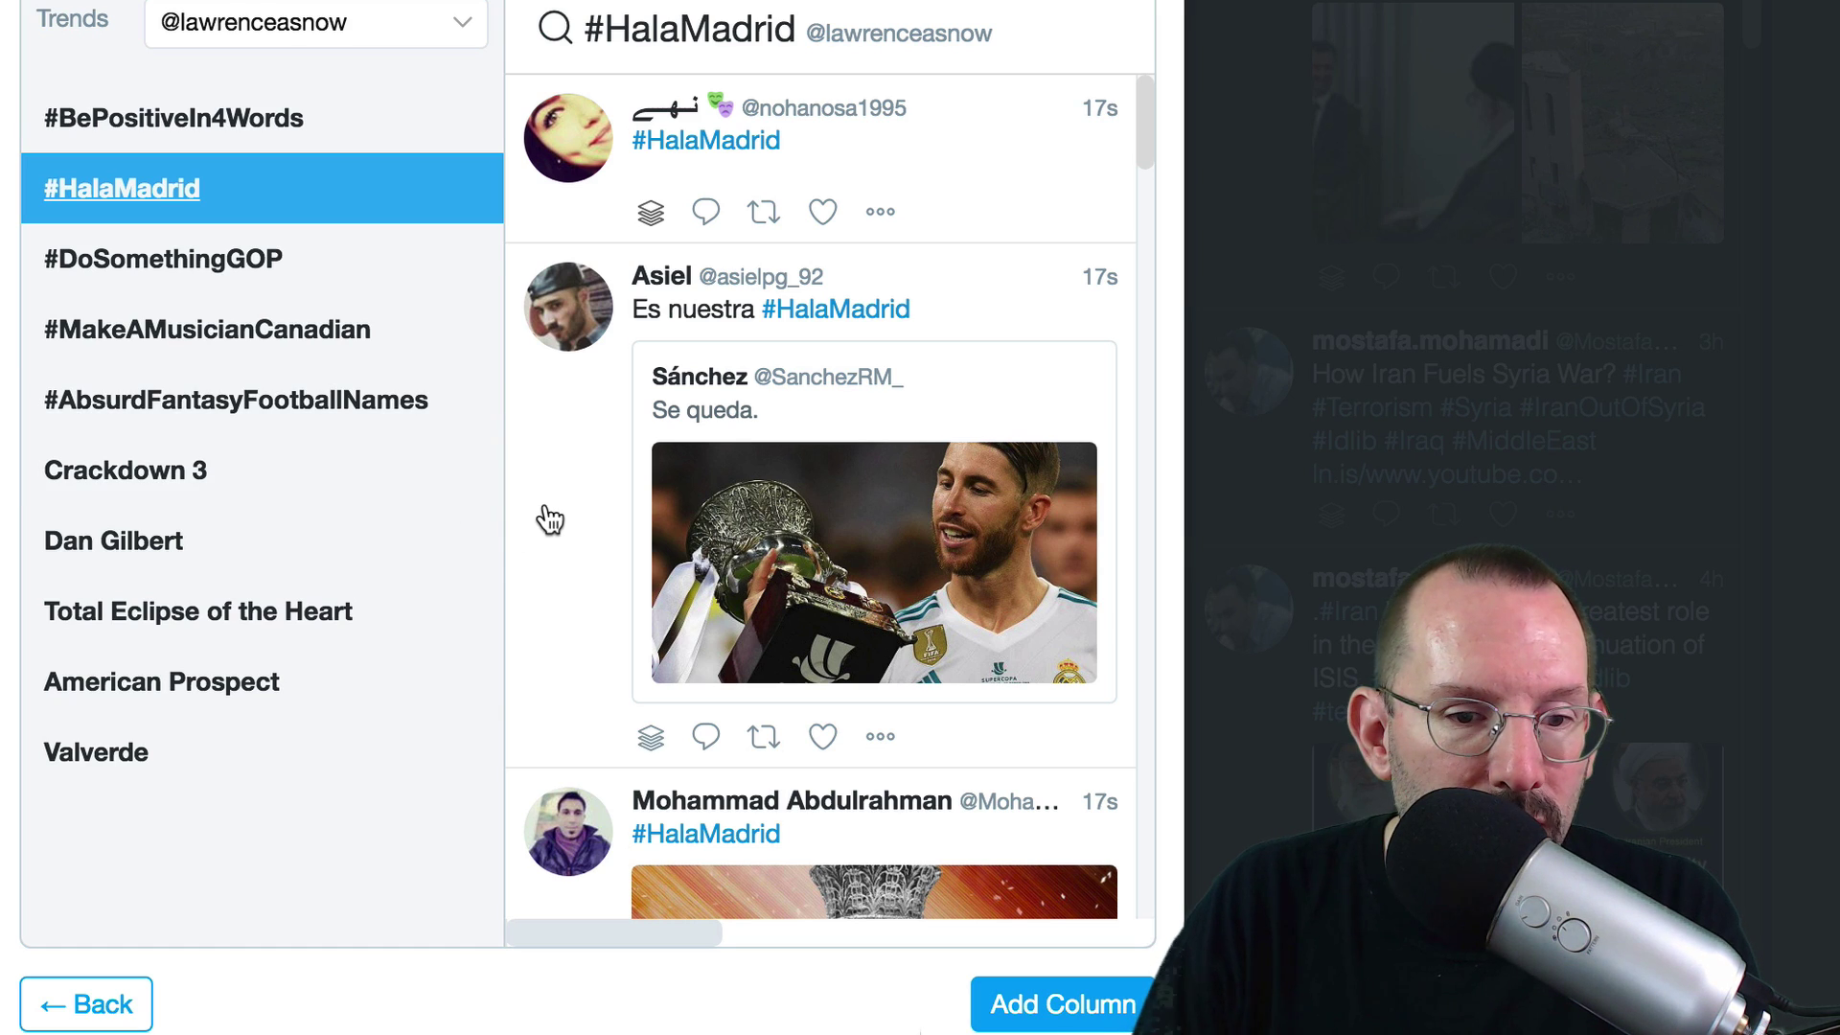
left_click(270, 614)
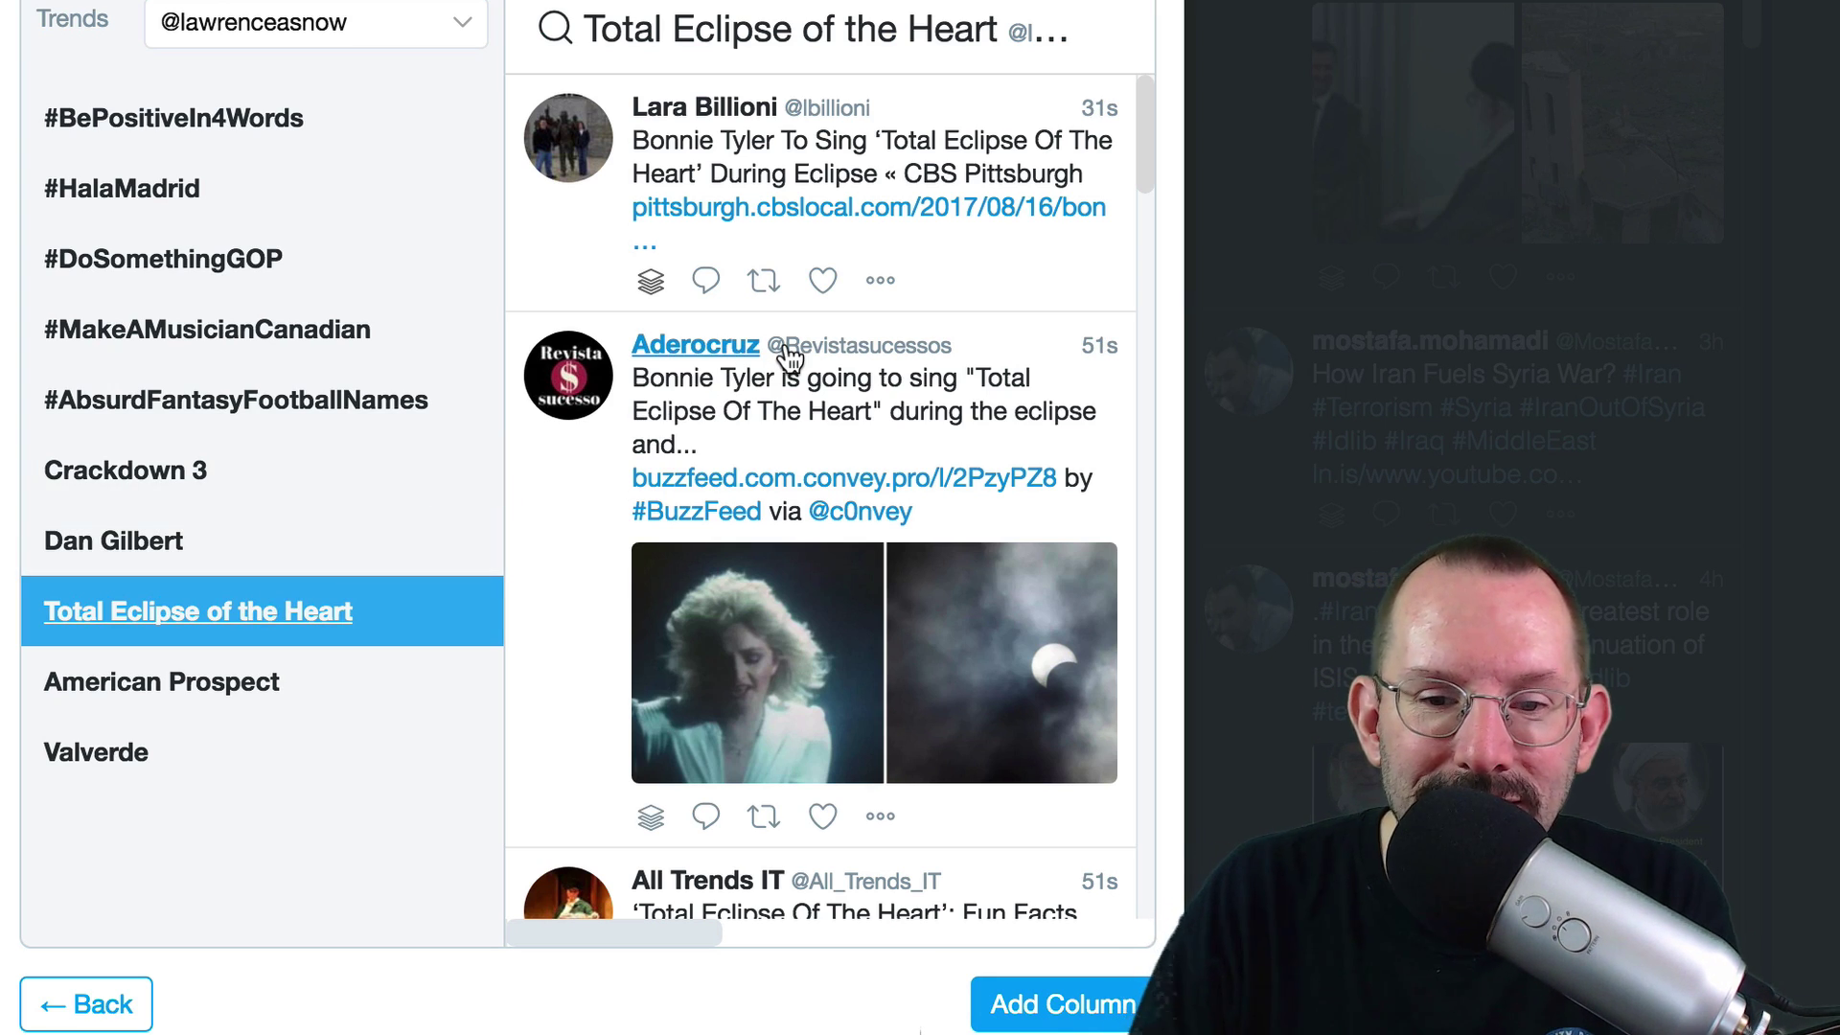
left_click(1081, 1006)
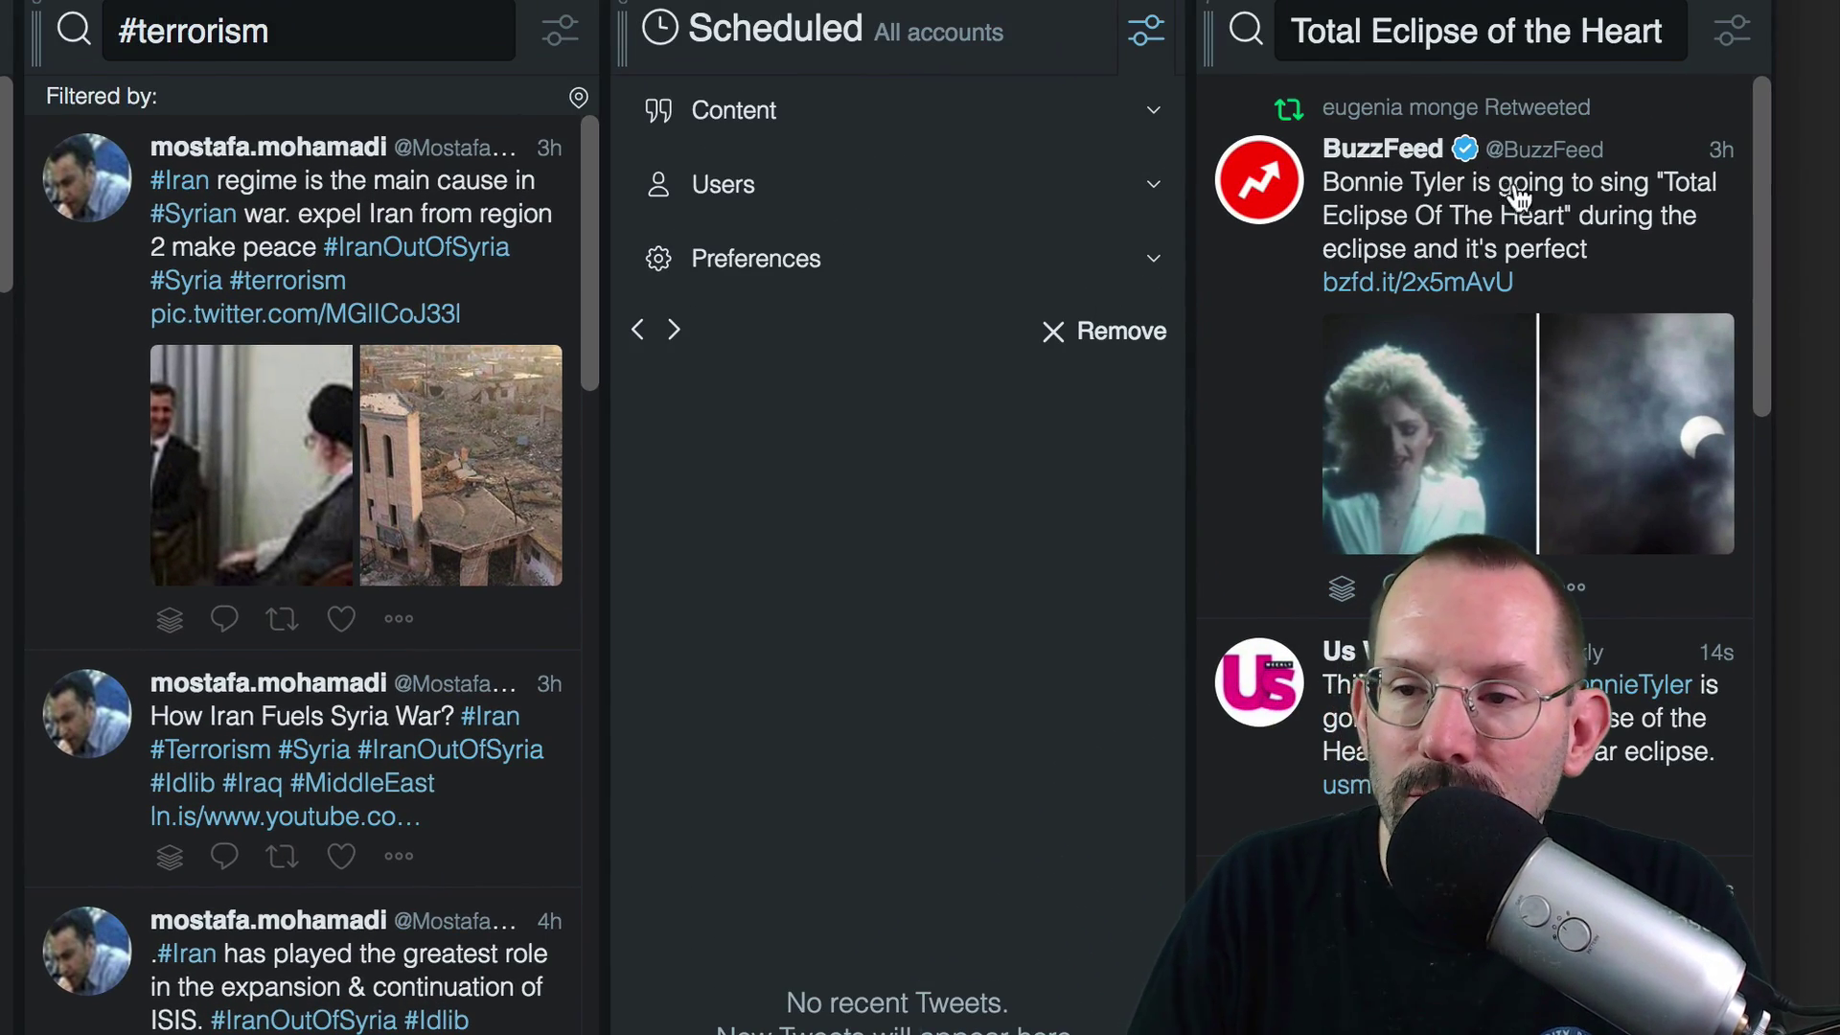
Step: Select the Total Eclipse column's search phrase, then show and hide its filter options
left_click(1570, 23)
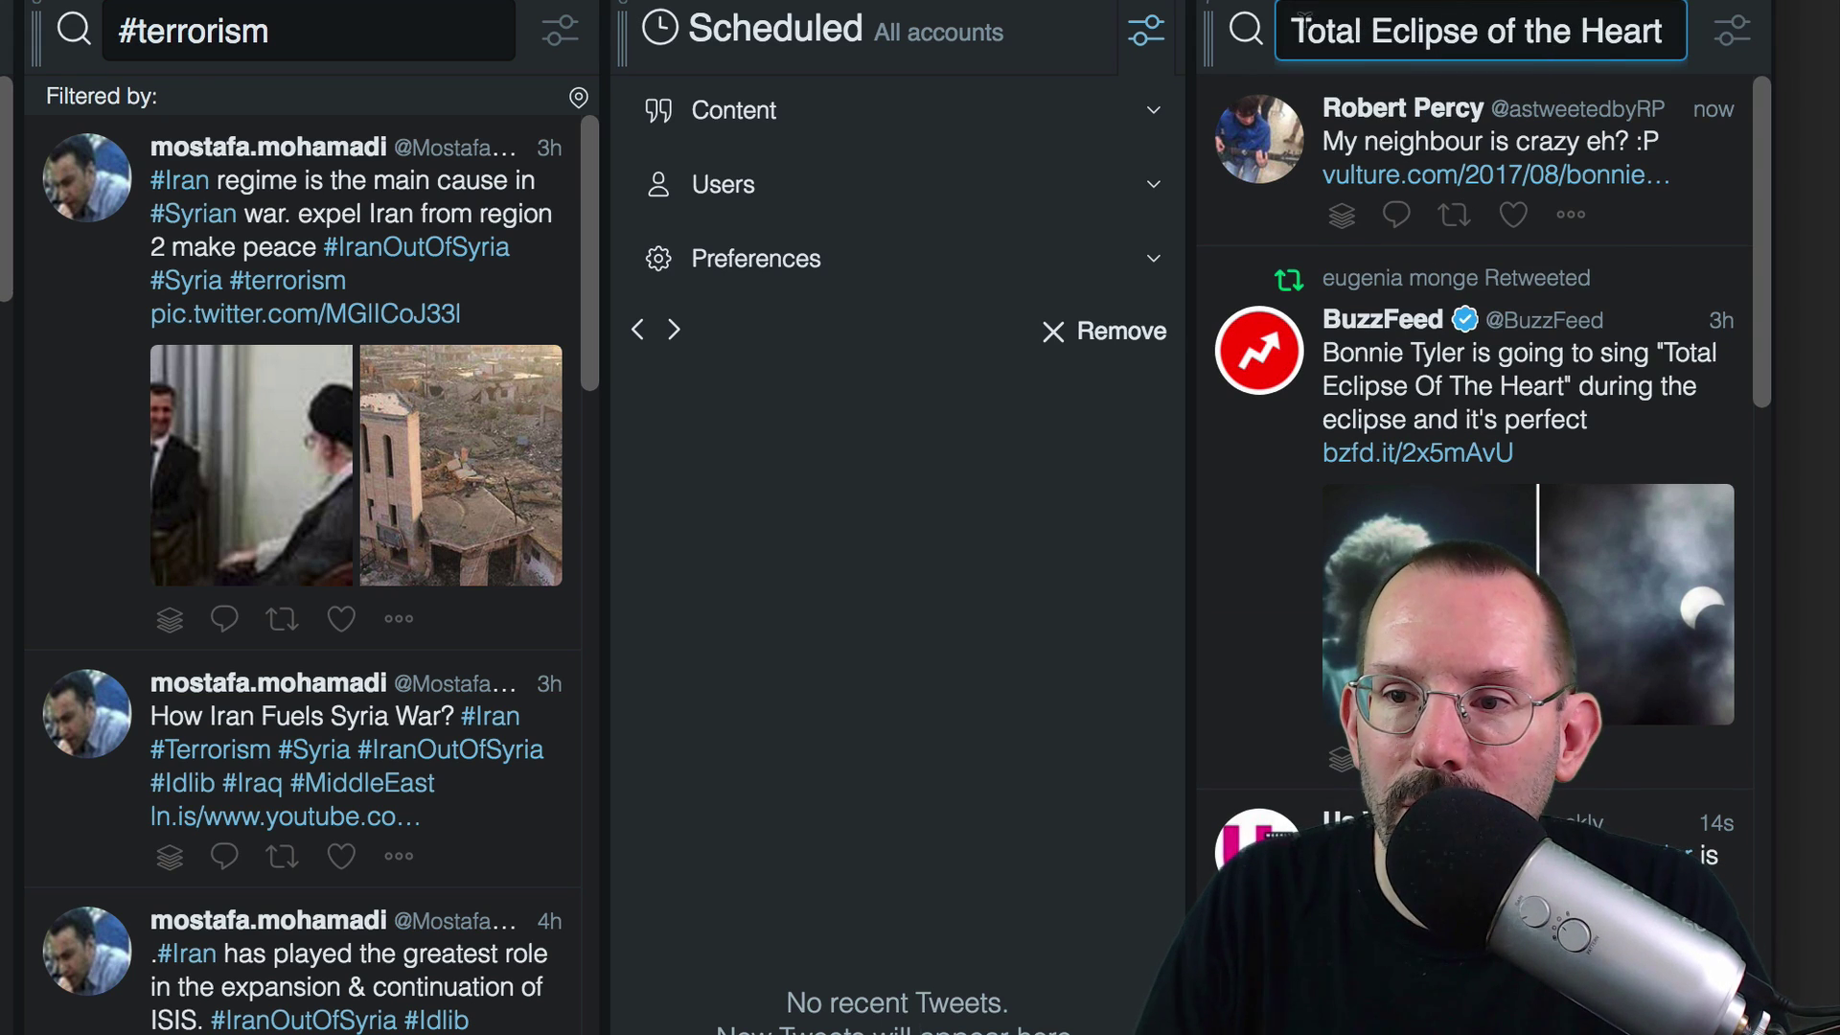
left_click_drag(1291, 11, 1668, 40)
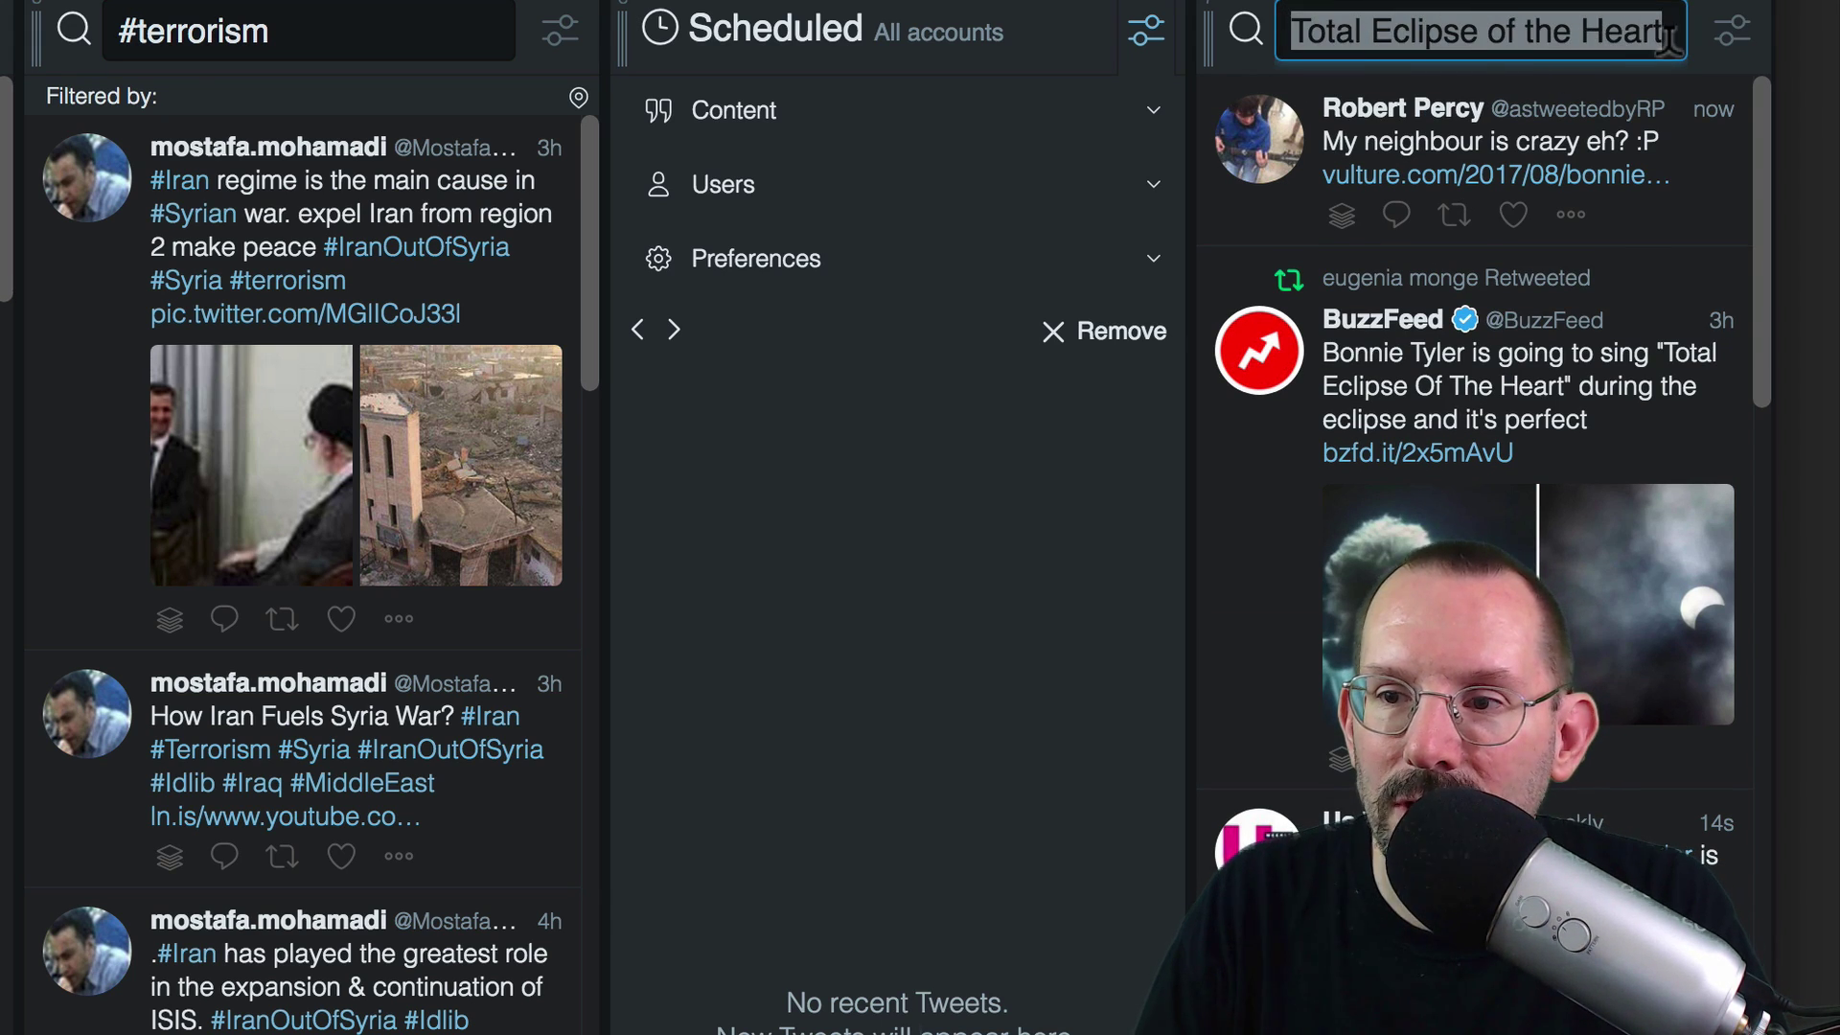
left_click(1732, 31)
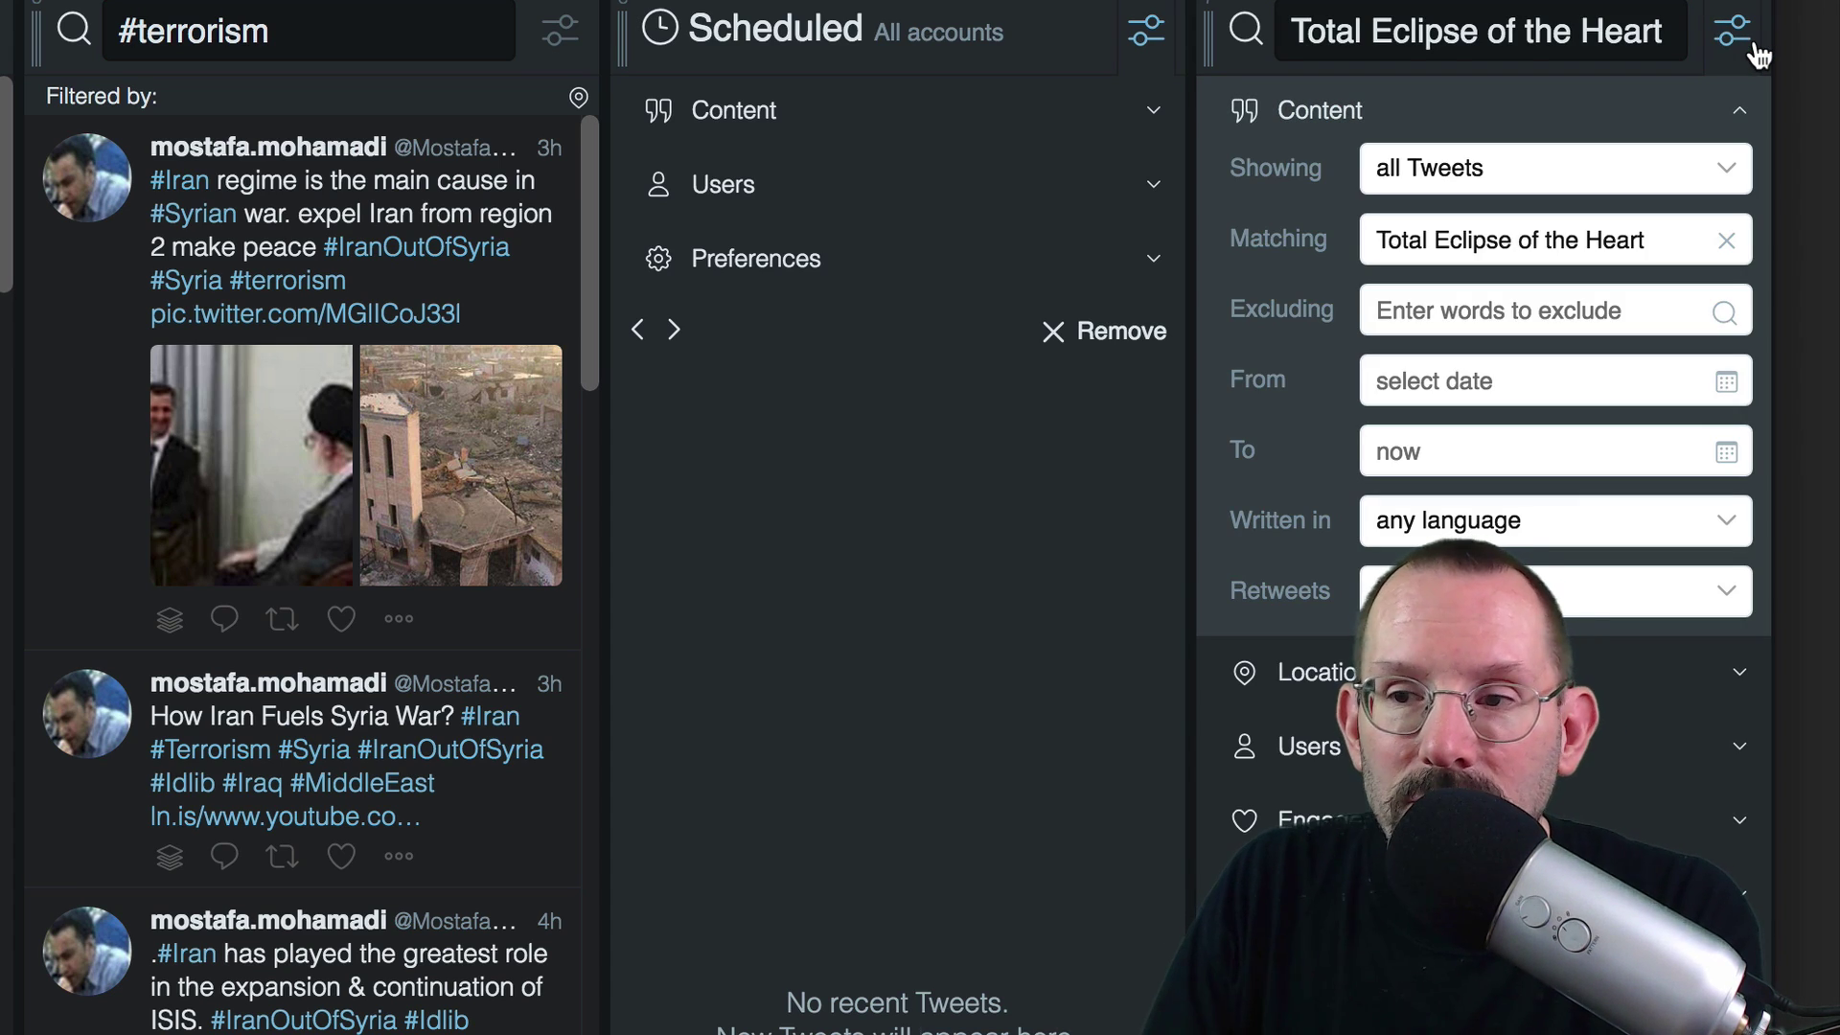
left_click(1750, 50)
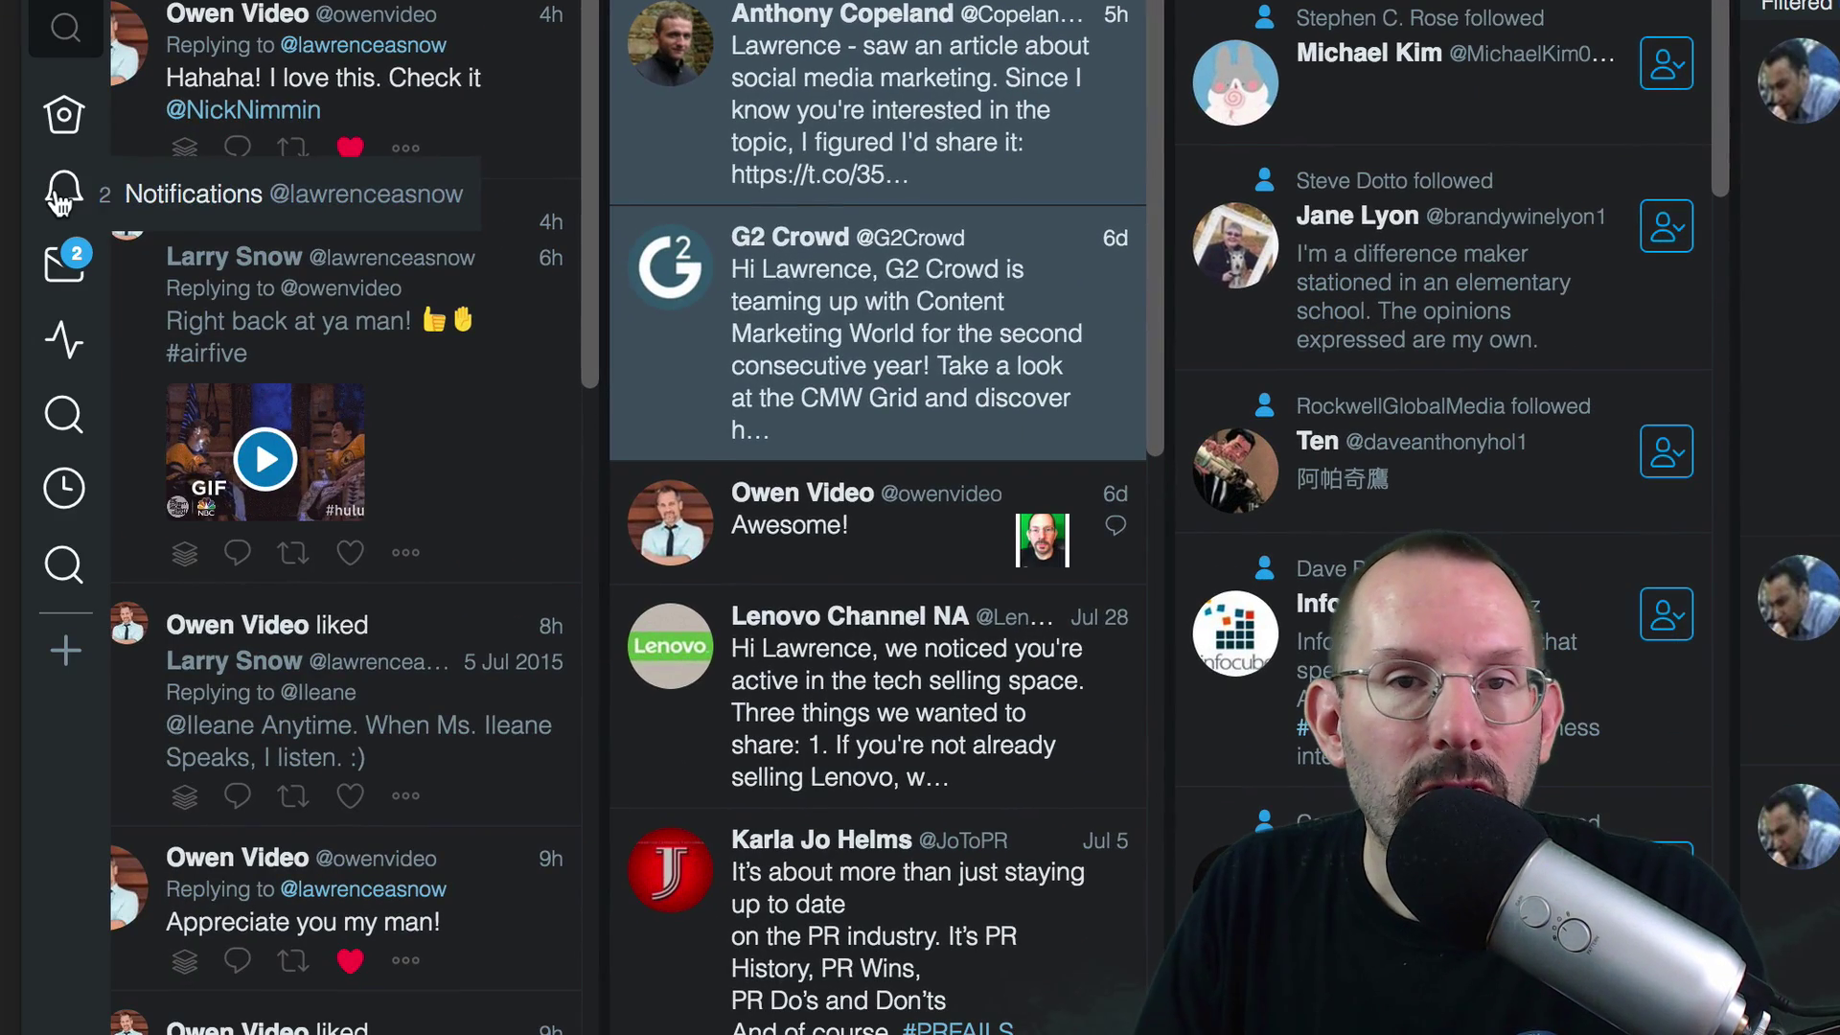
Step: Jump between the Home, Activity and Messages columns using the sidebar icons
left_click(65, 121)
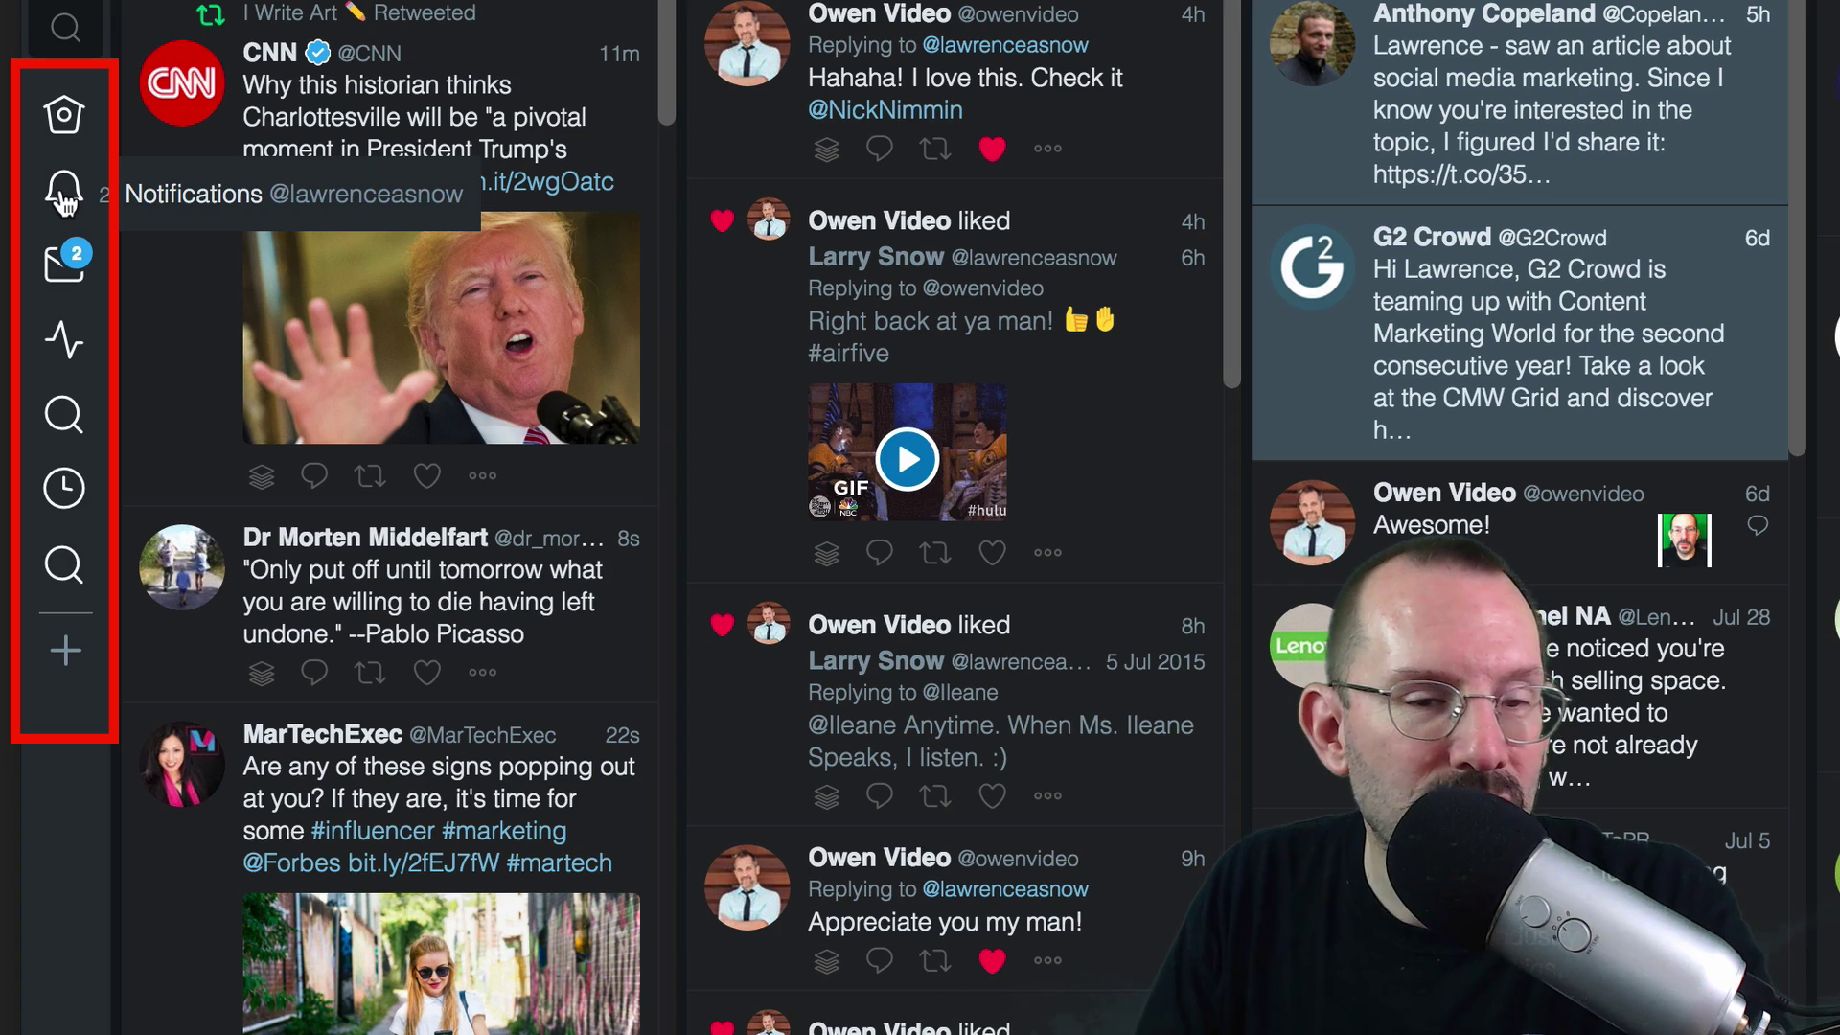
left_click(64, 340)
left_click(76, 278)
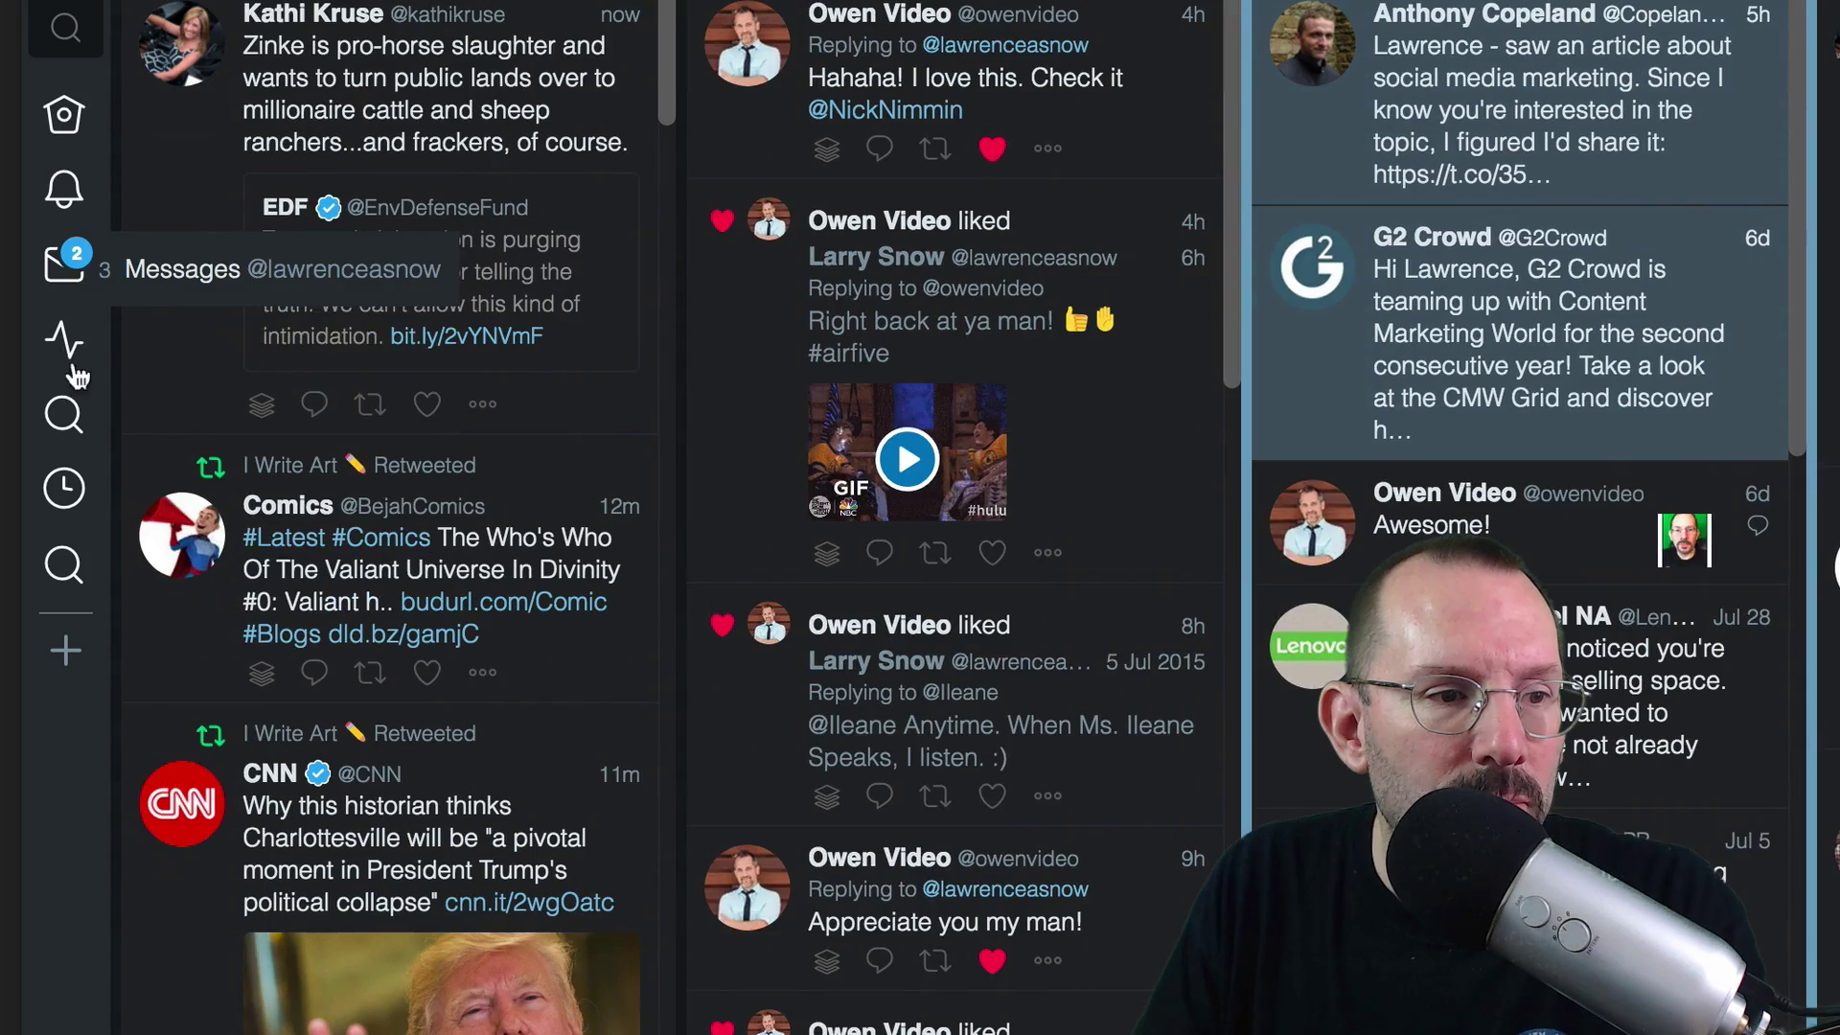
left_click(65, 342)
left_click(74, 429)
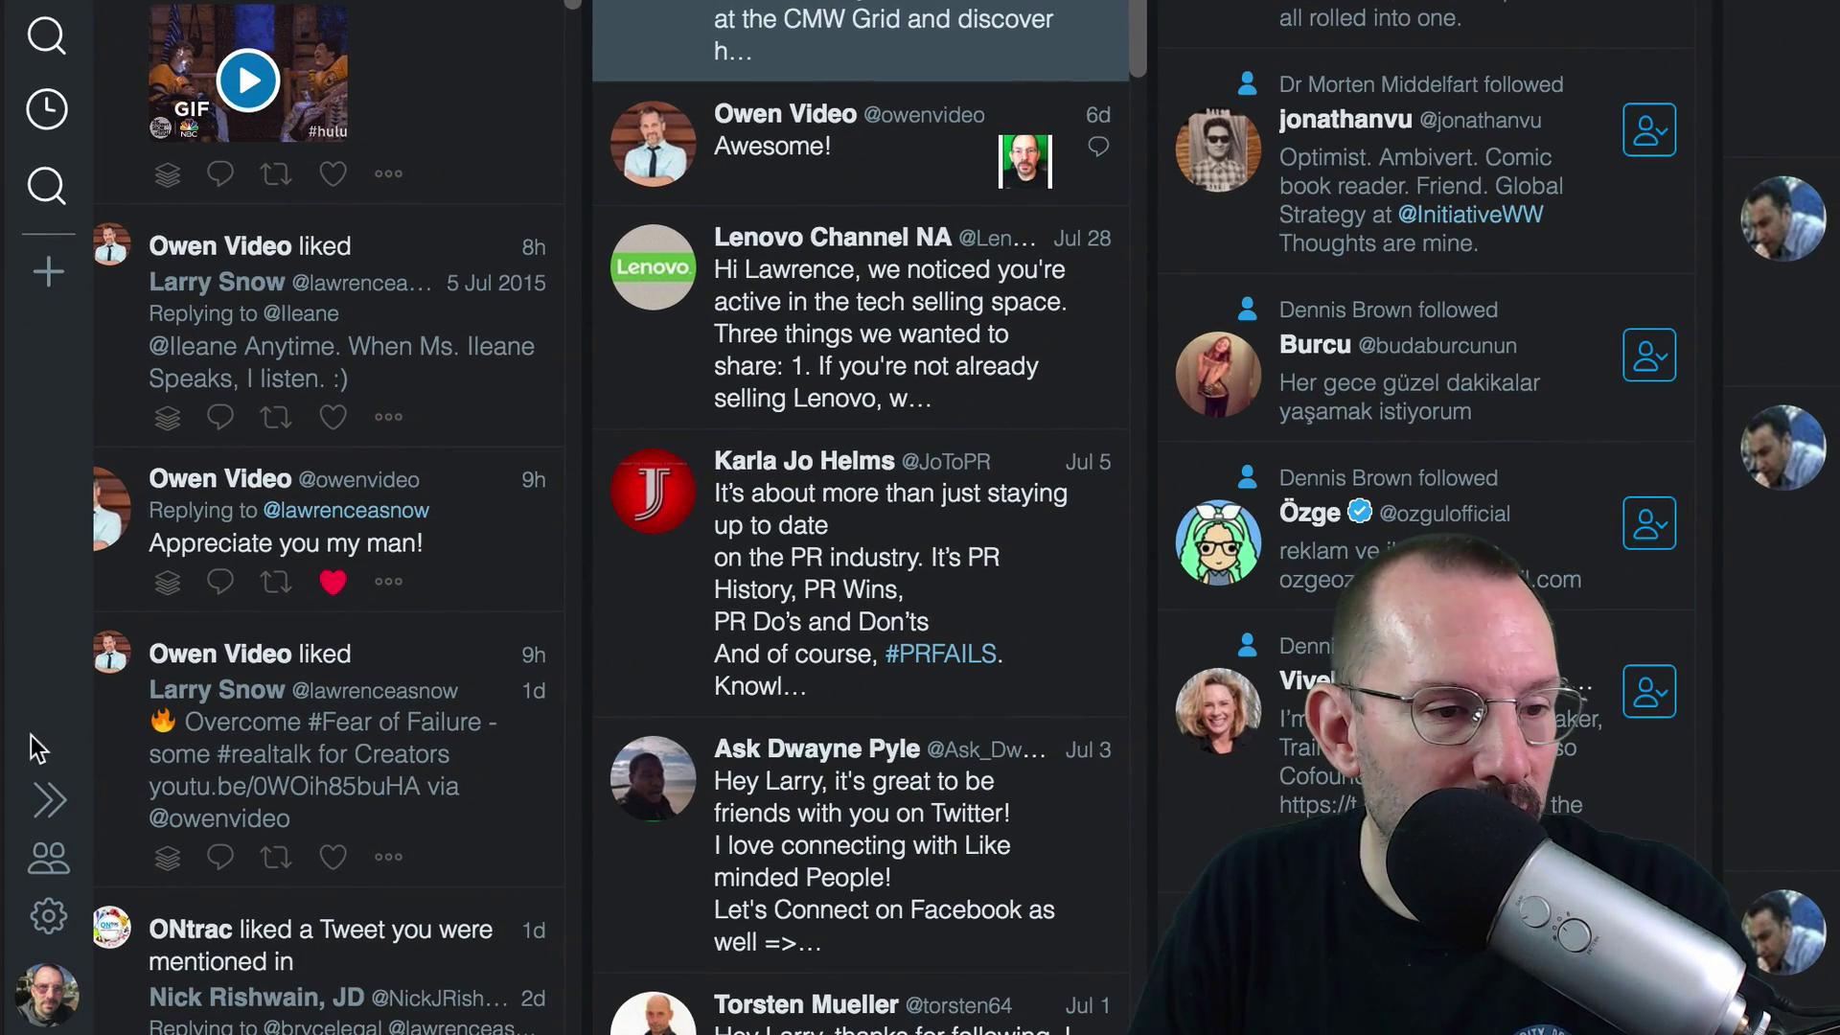
Step: Expand the sidebar and open the account options panel, dismissing the list column chooser
left_click(46, 801)
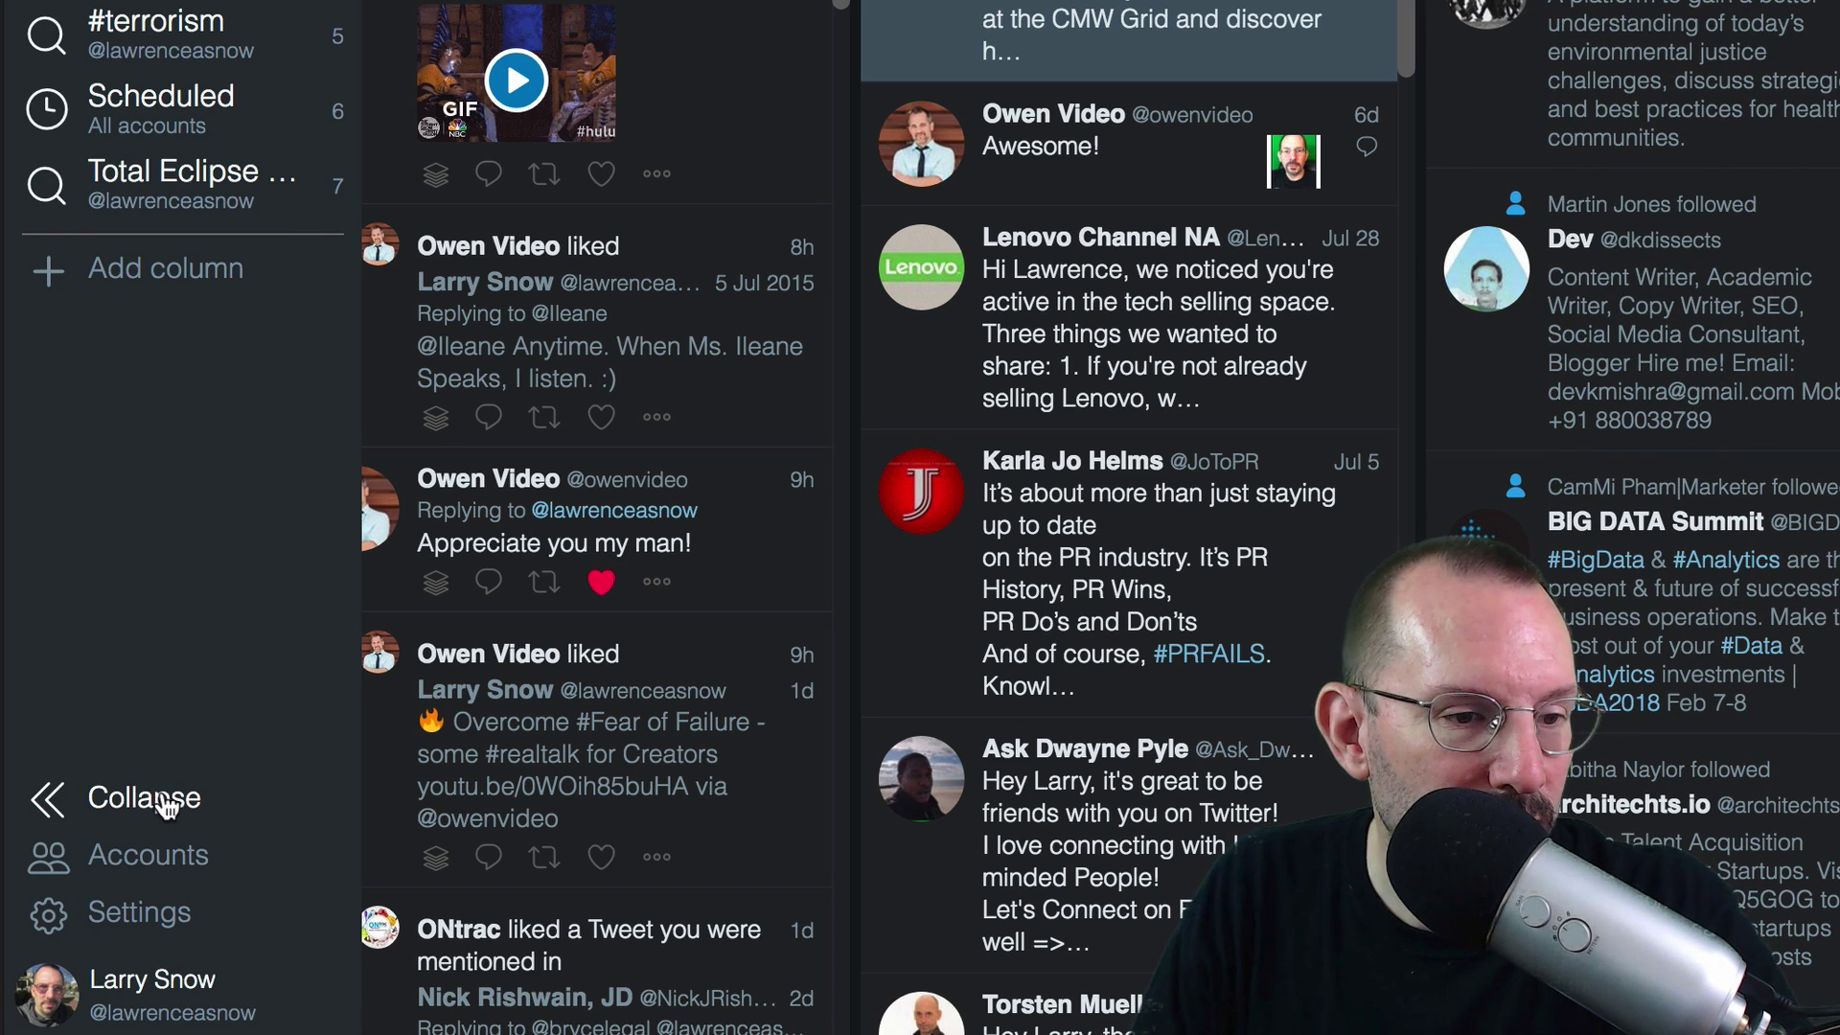
left_click(161, 867)
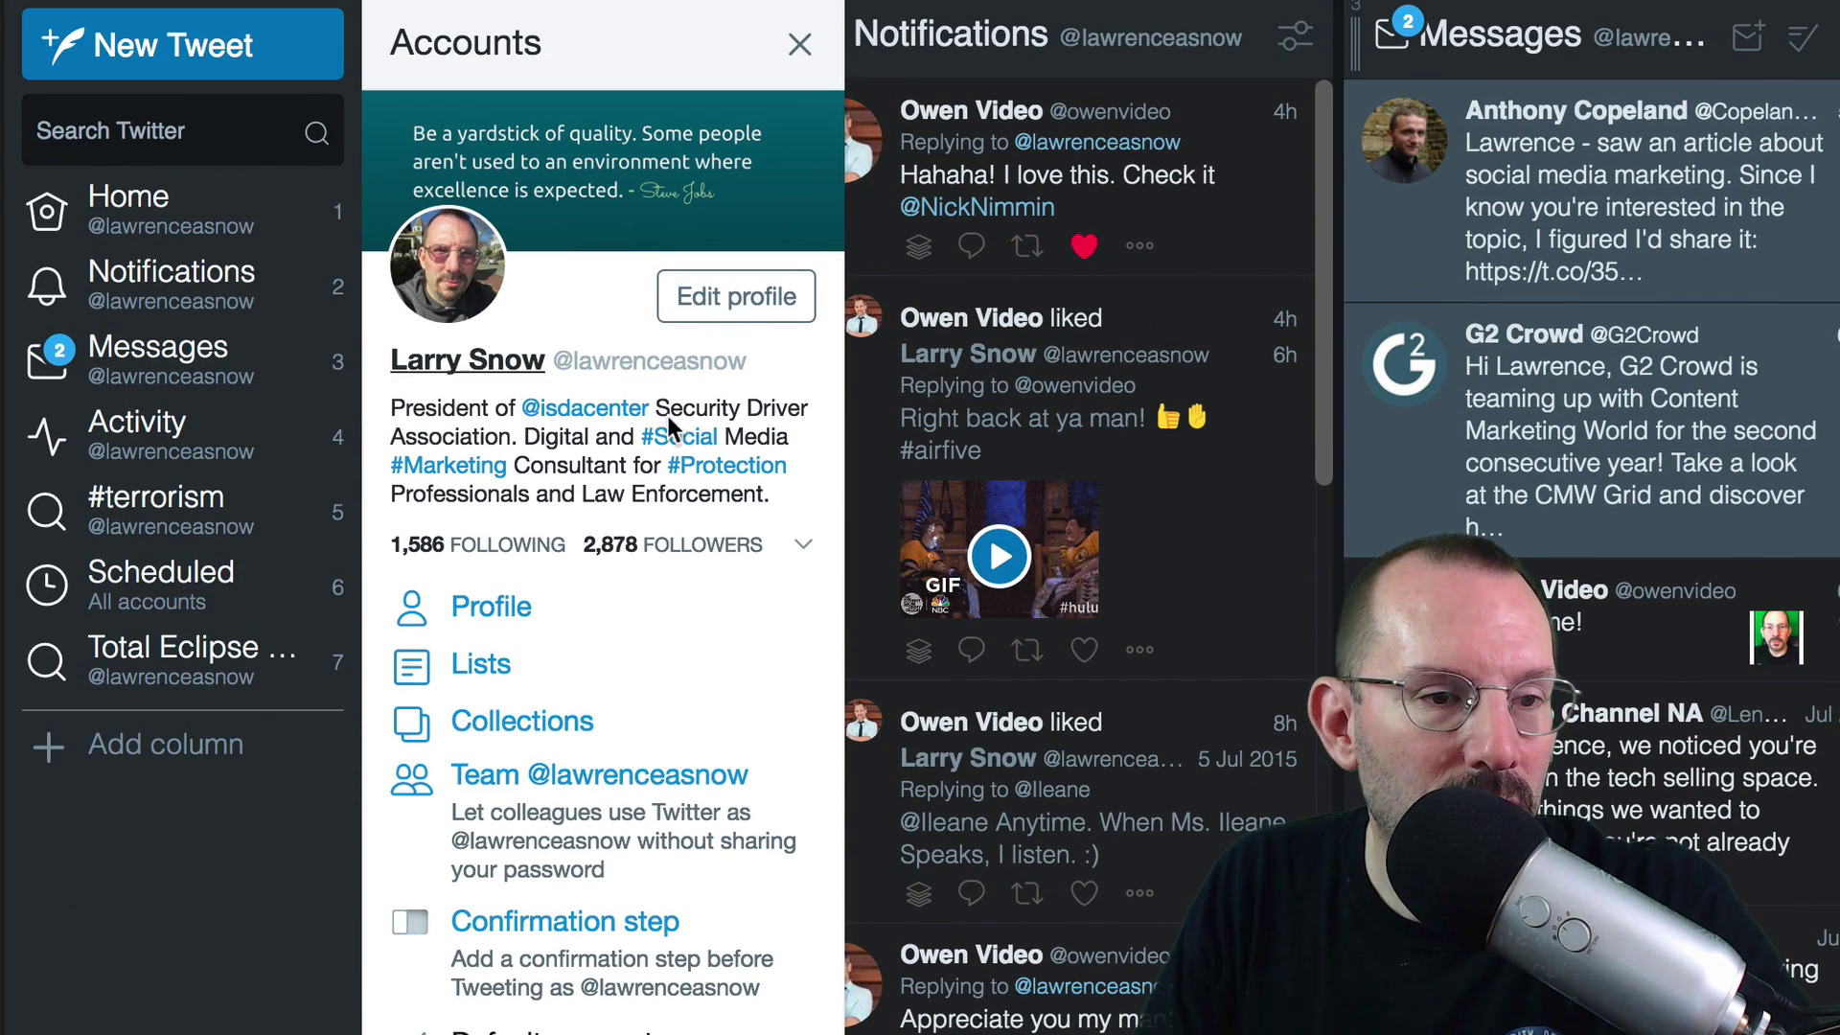
left_click(489, 665)
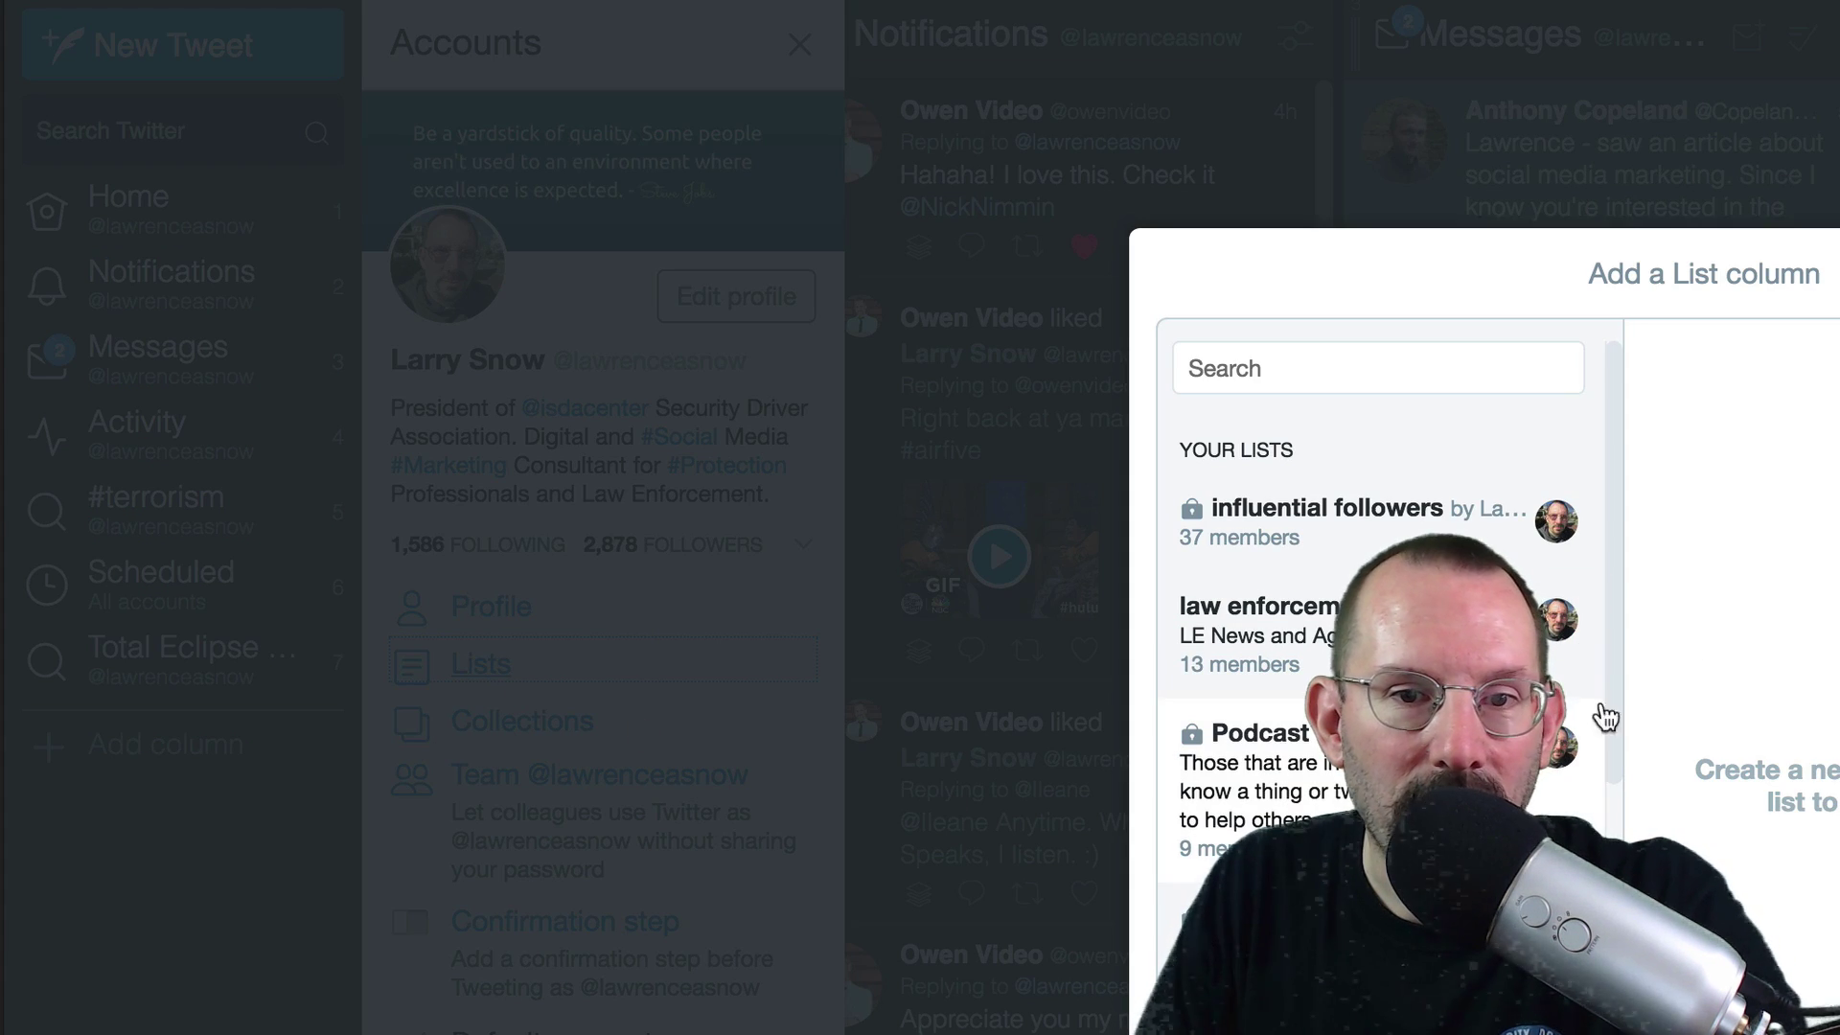
key("Escape")
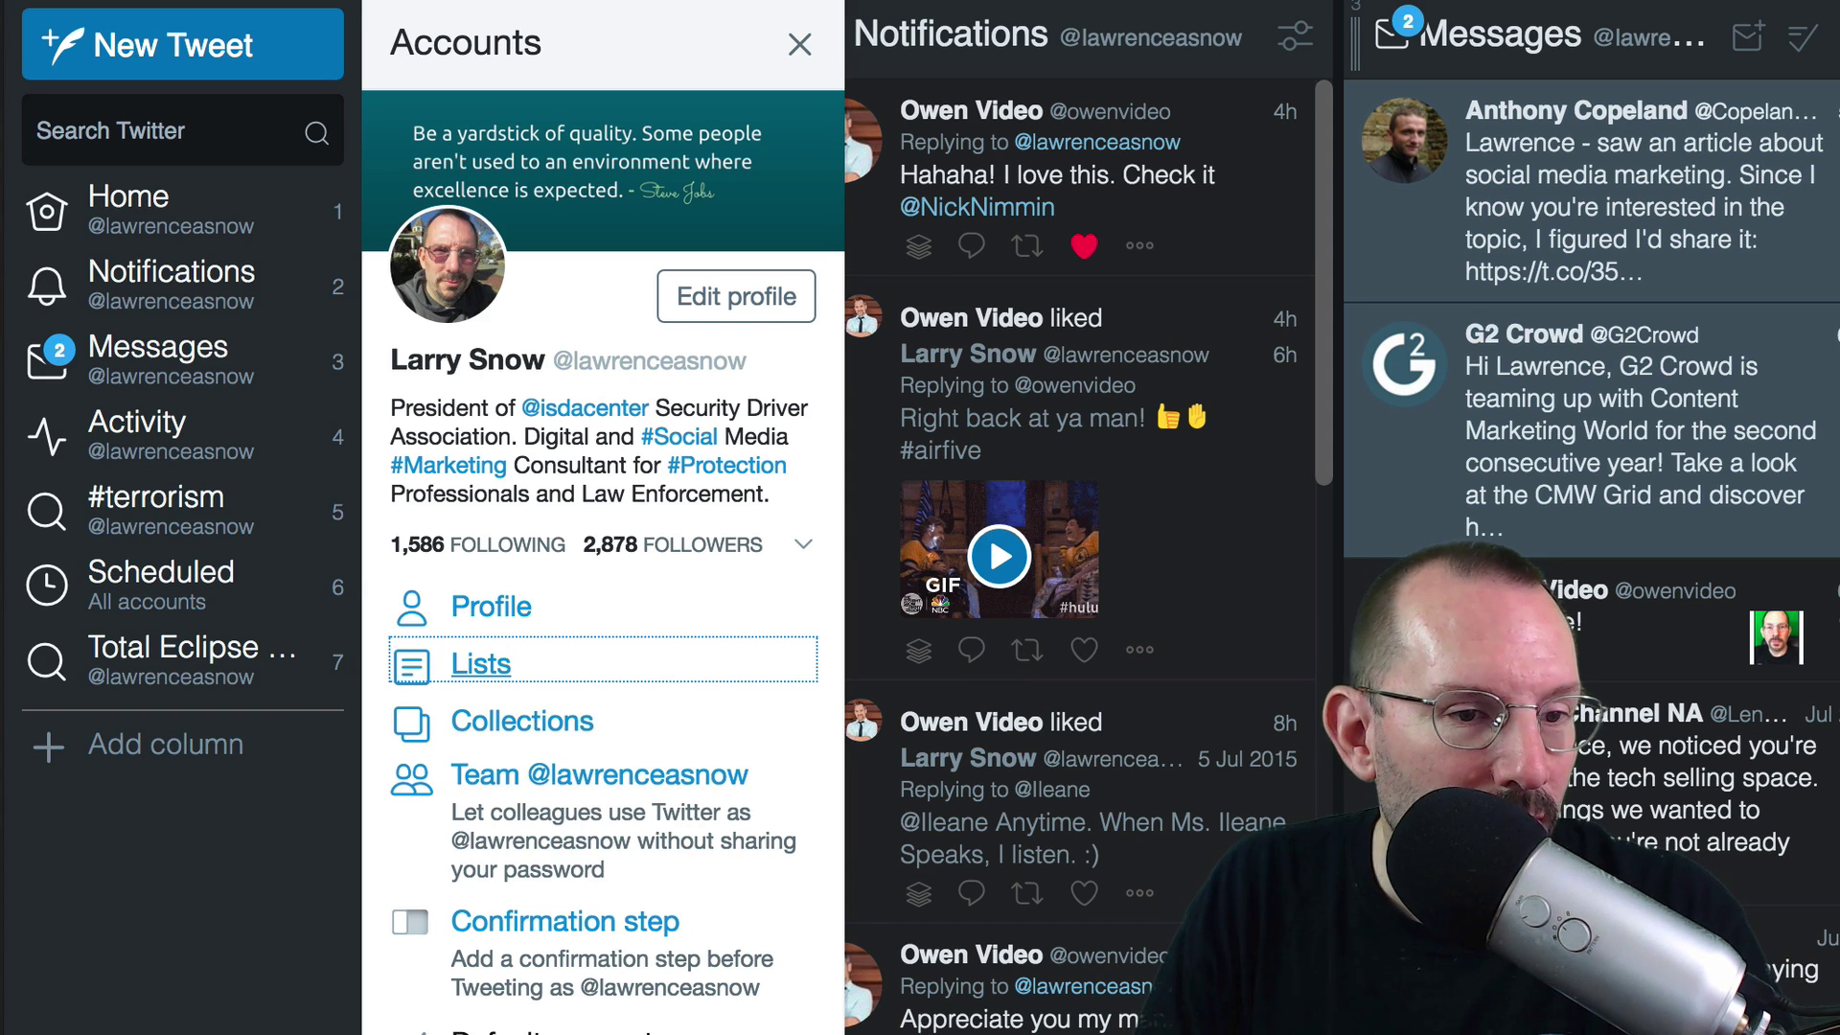
Step: Close the Accounts panel to return to the deck's columns
left_click(799, 45)
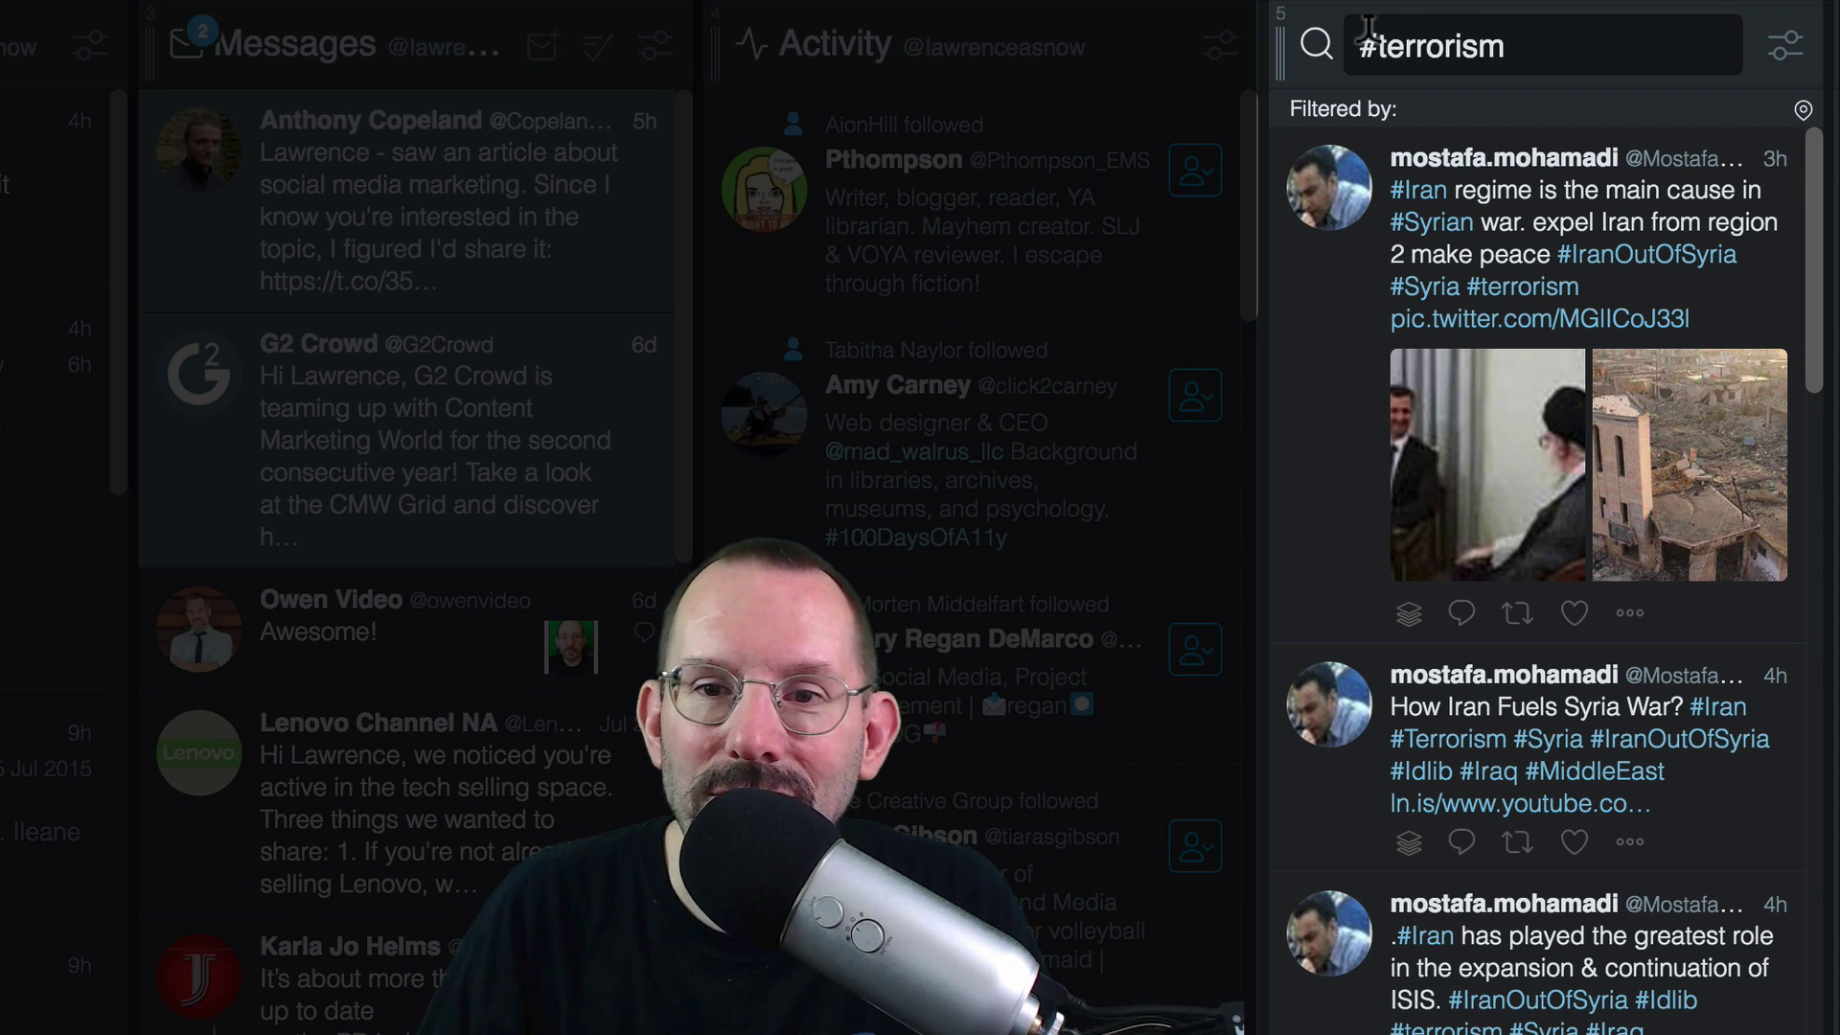
Step: Expand the #terrorism column's Location filter and change the radius from 20km to 10km
left_click(1778, 59)
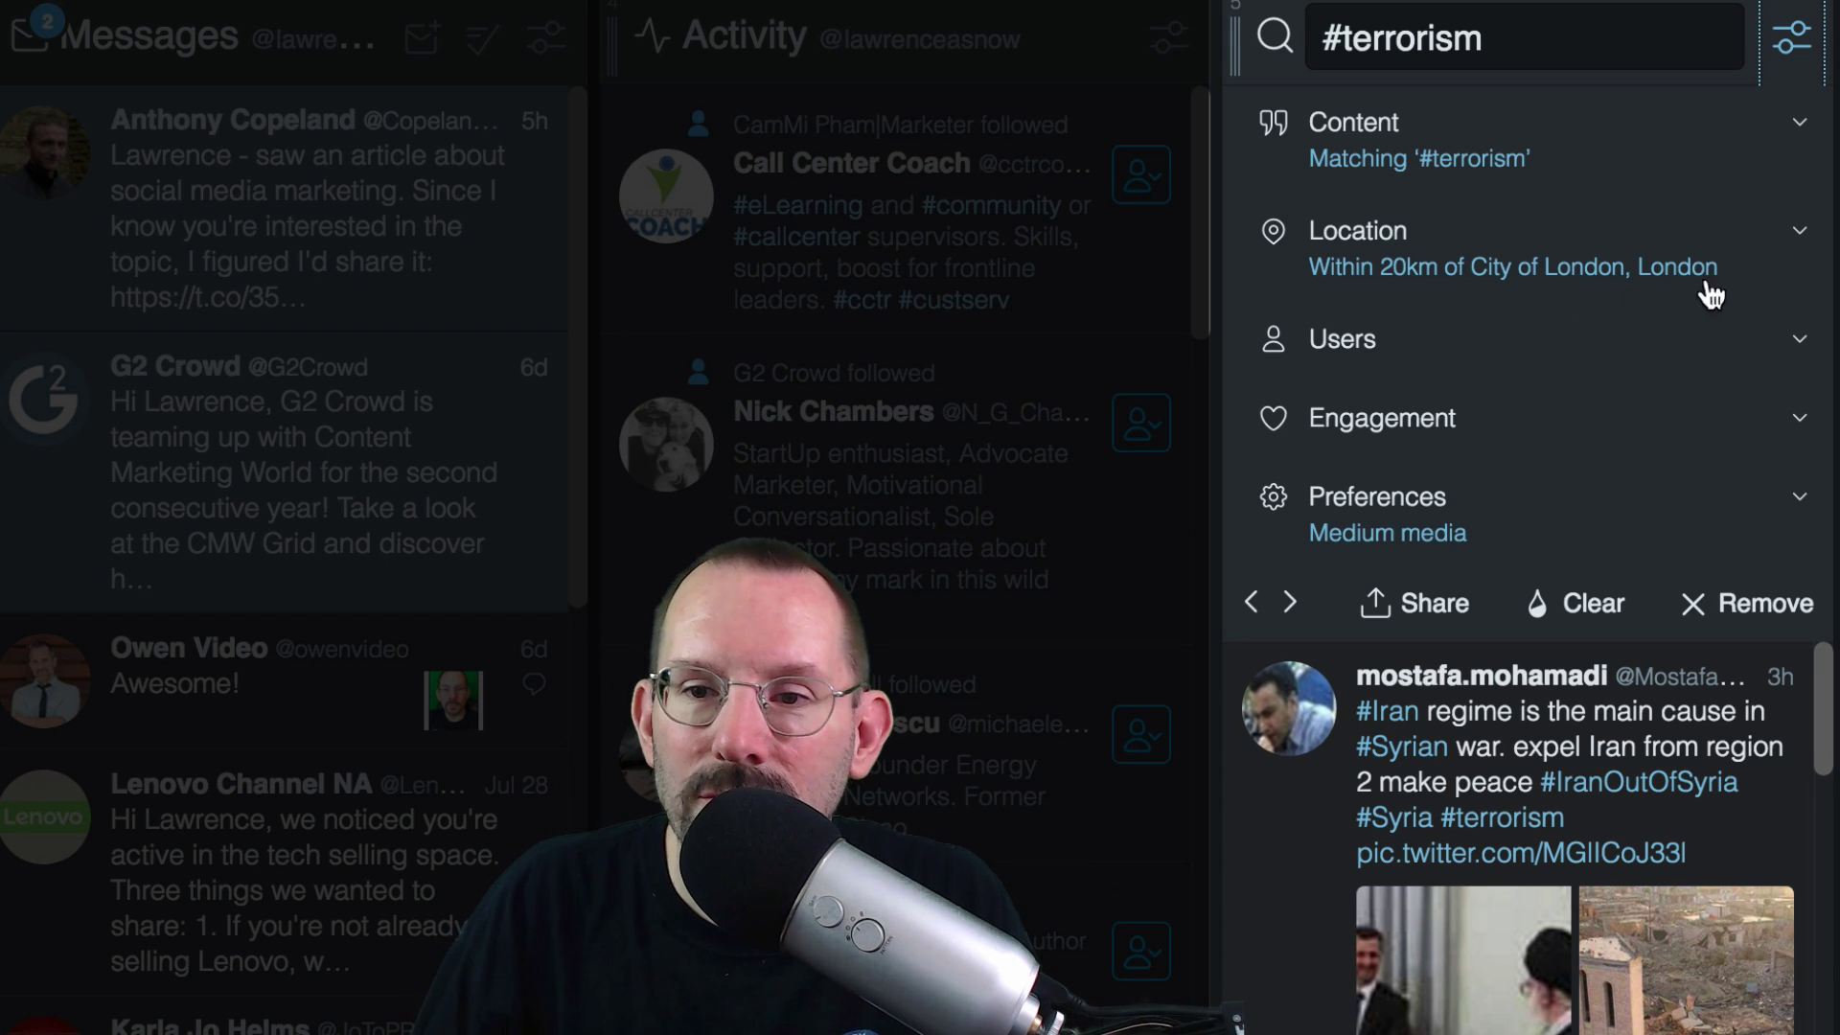
left_click(1800, 248)
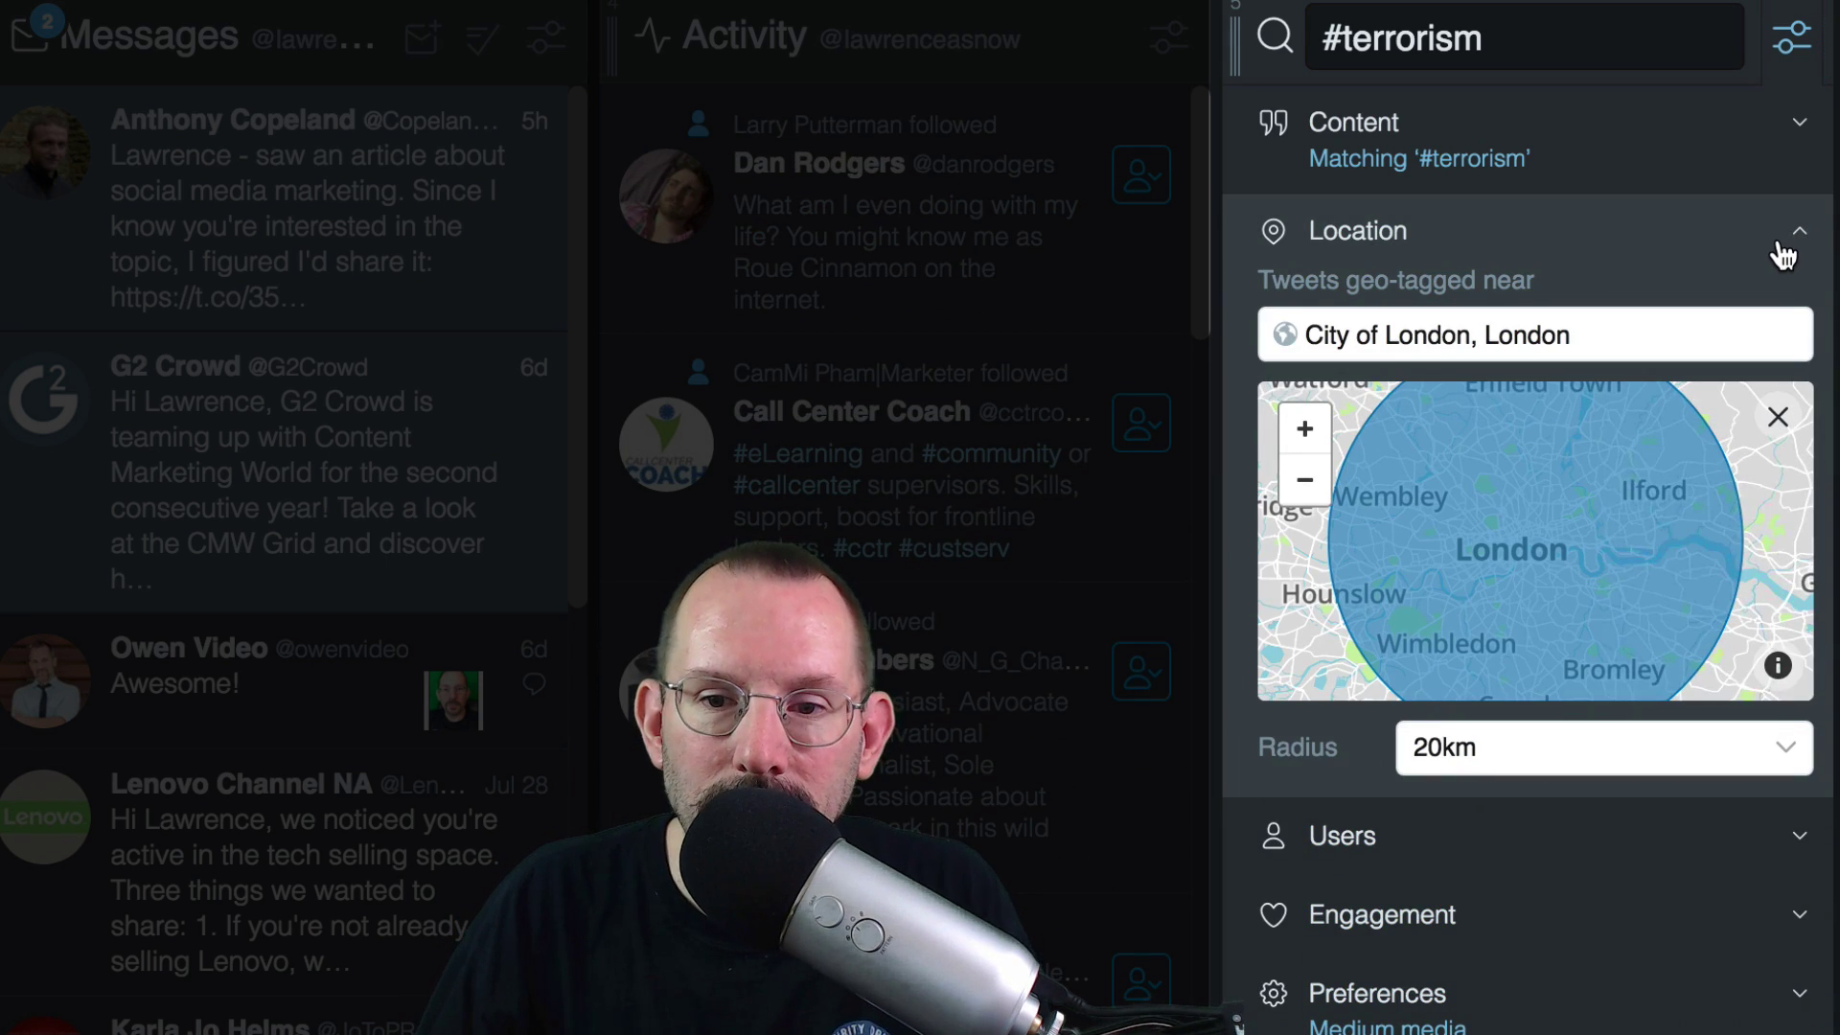
left_click(1788, 769)
left_click(1749, 753)
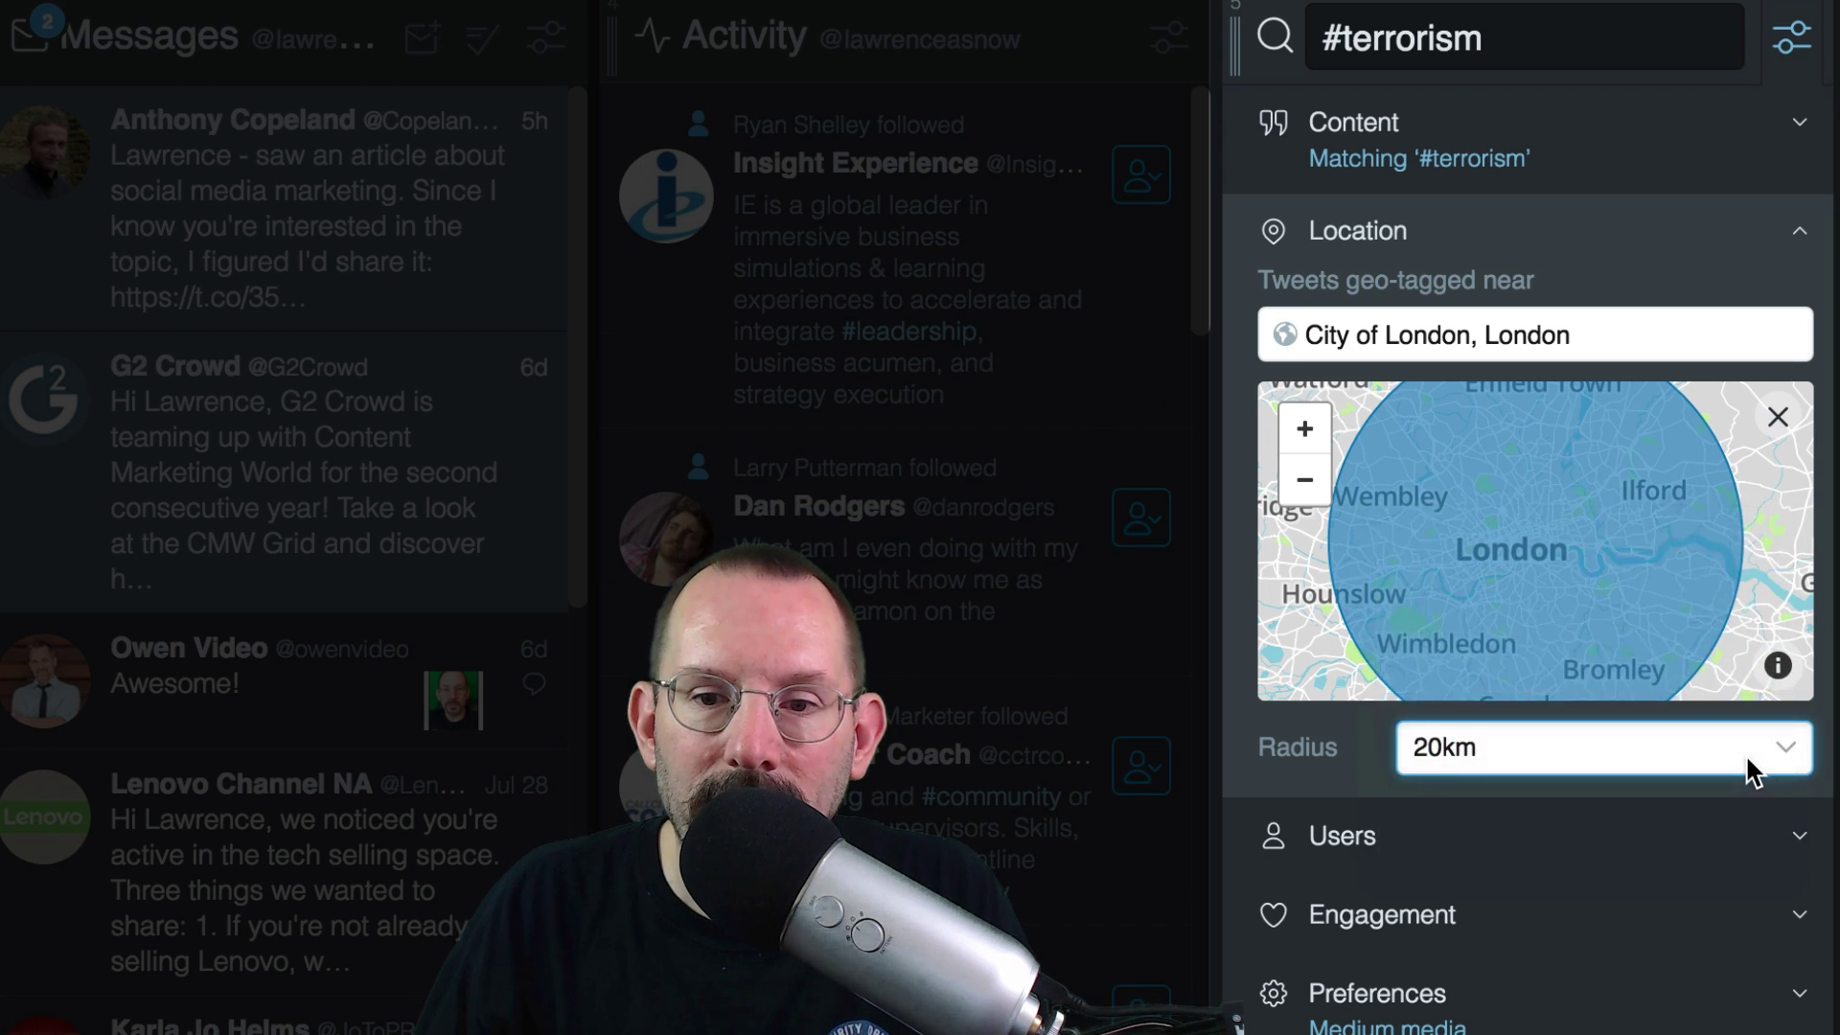
key("Up")
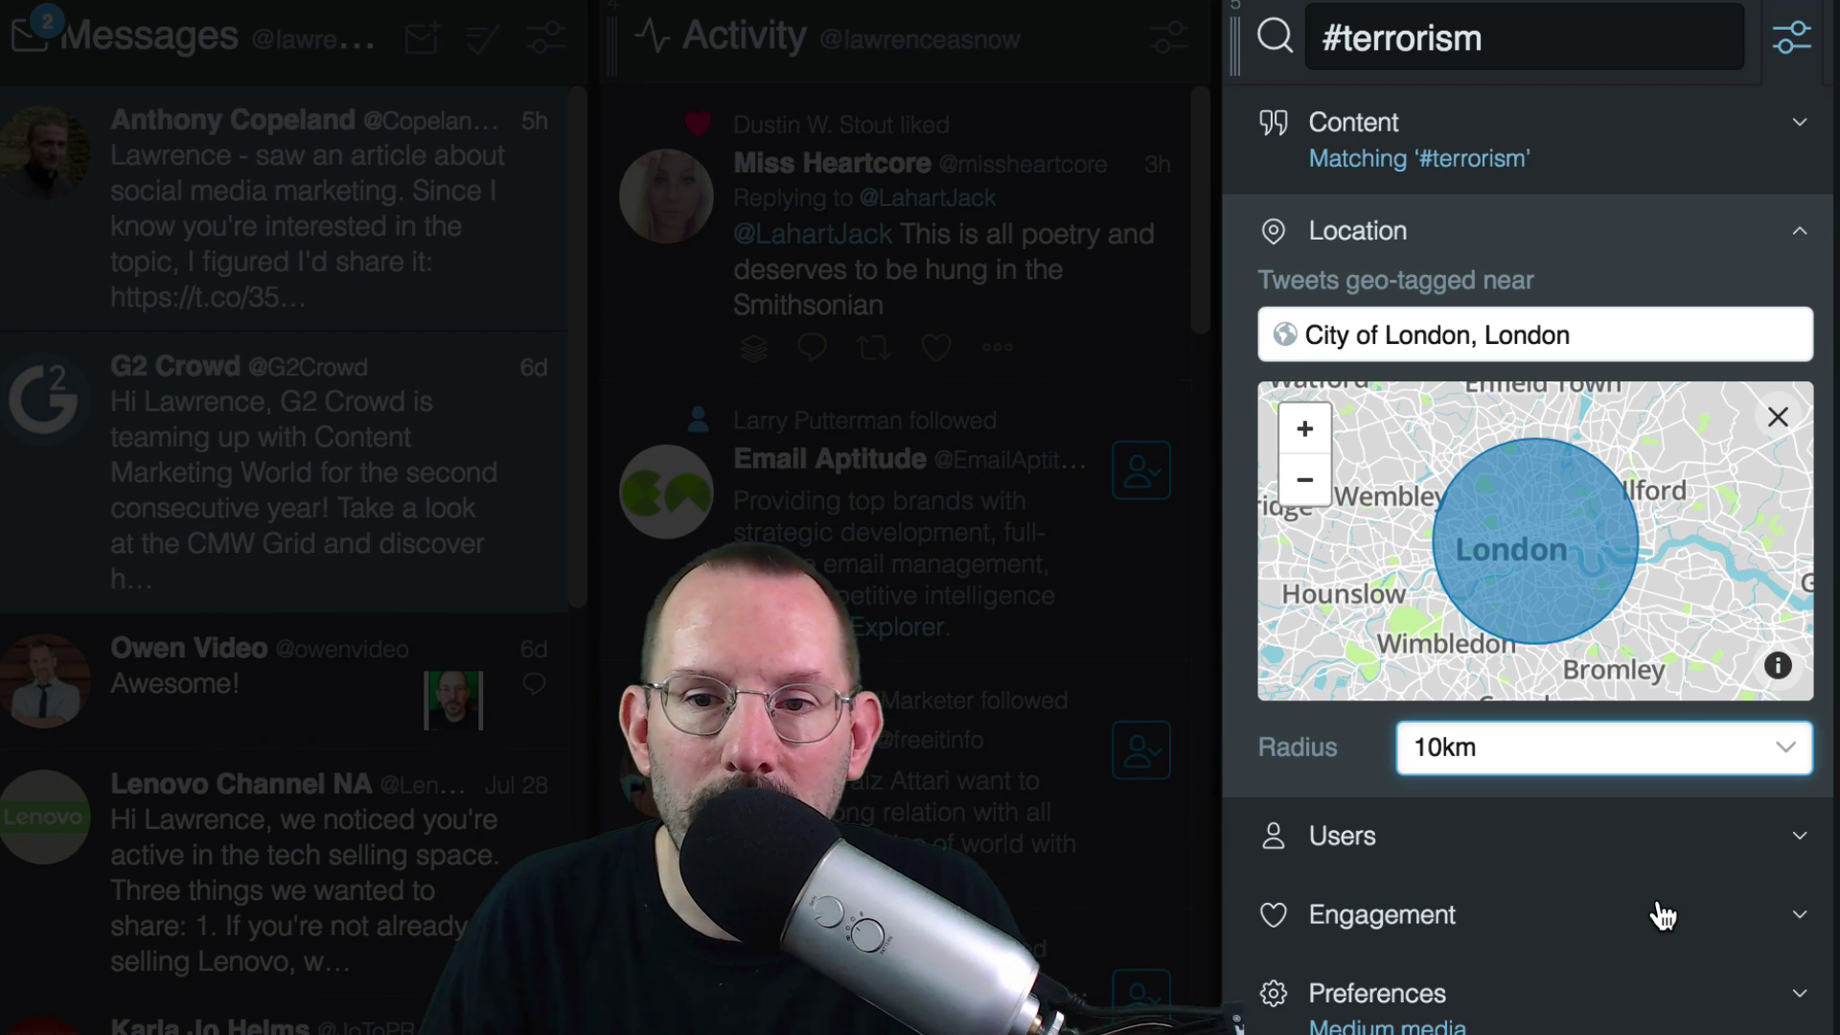
Step: Replace City of London with Baltimore, MD and set the radius to 50km
left_click(1614, 316)
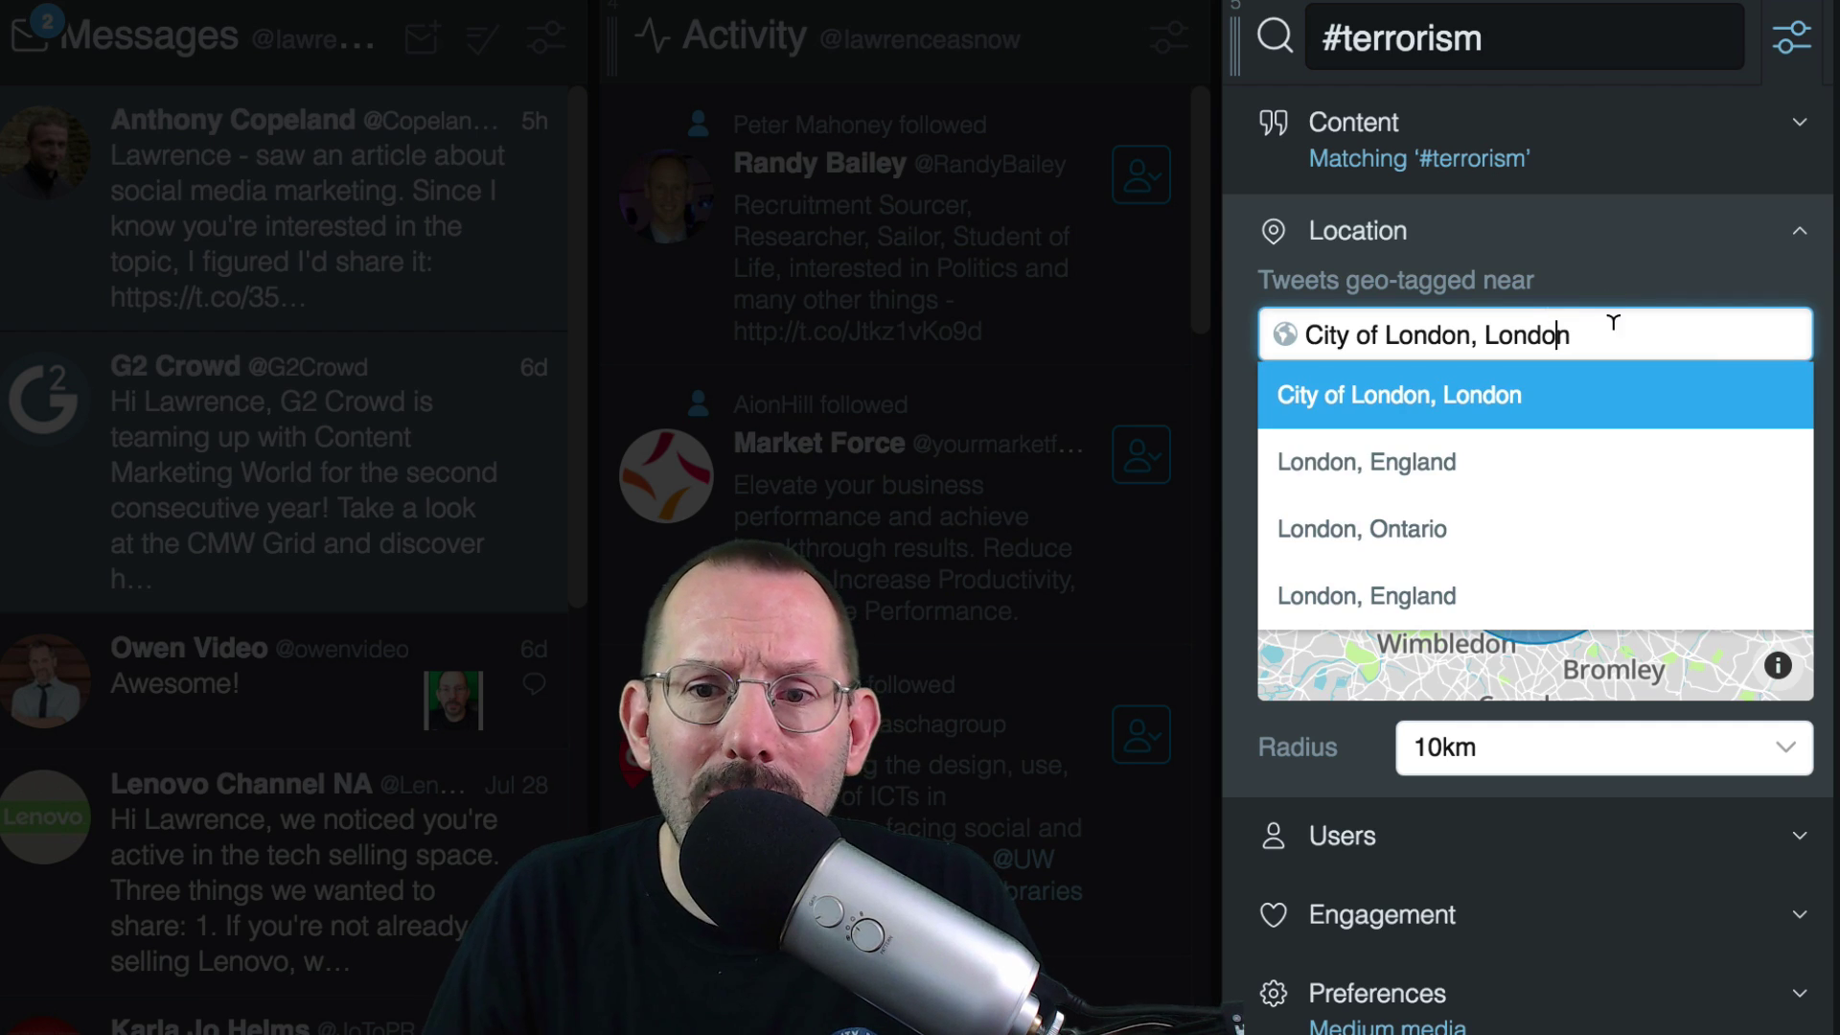
left_click_drag(1614, 316, 1255, 328)
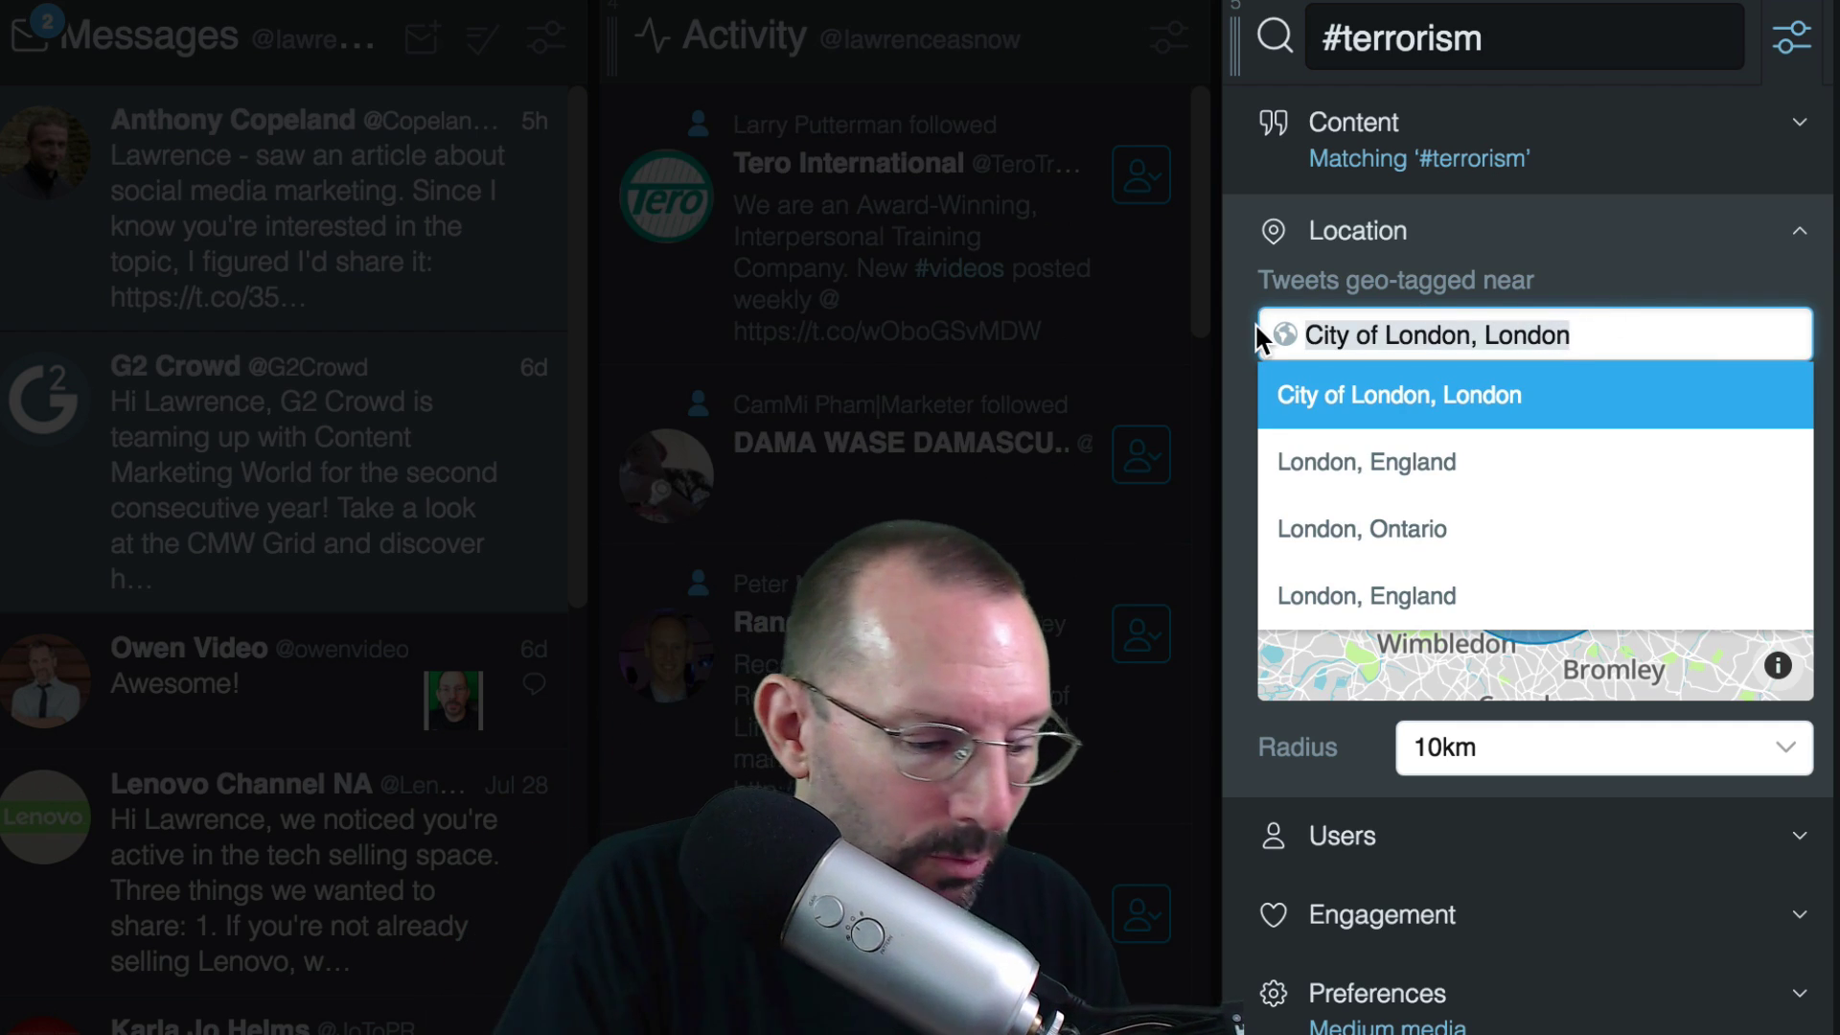
type("B")
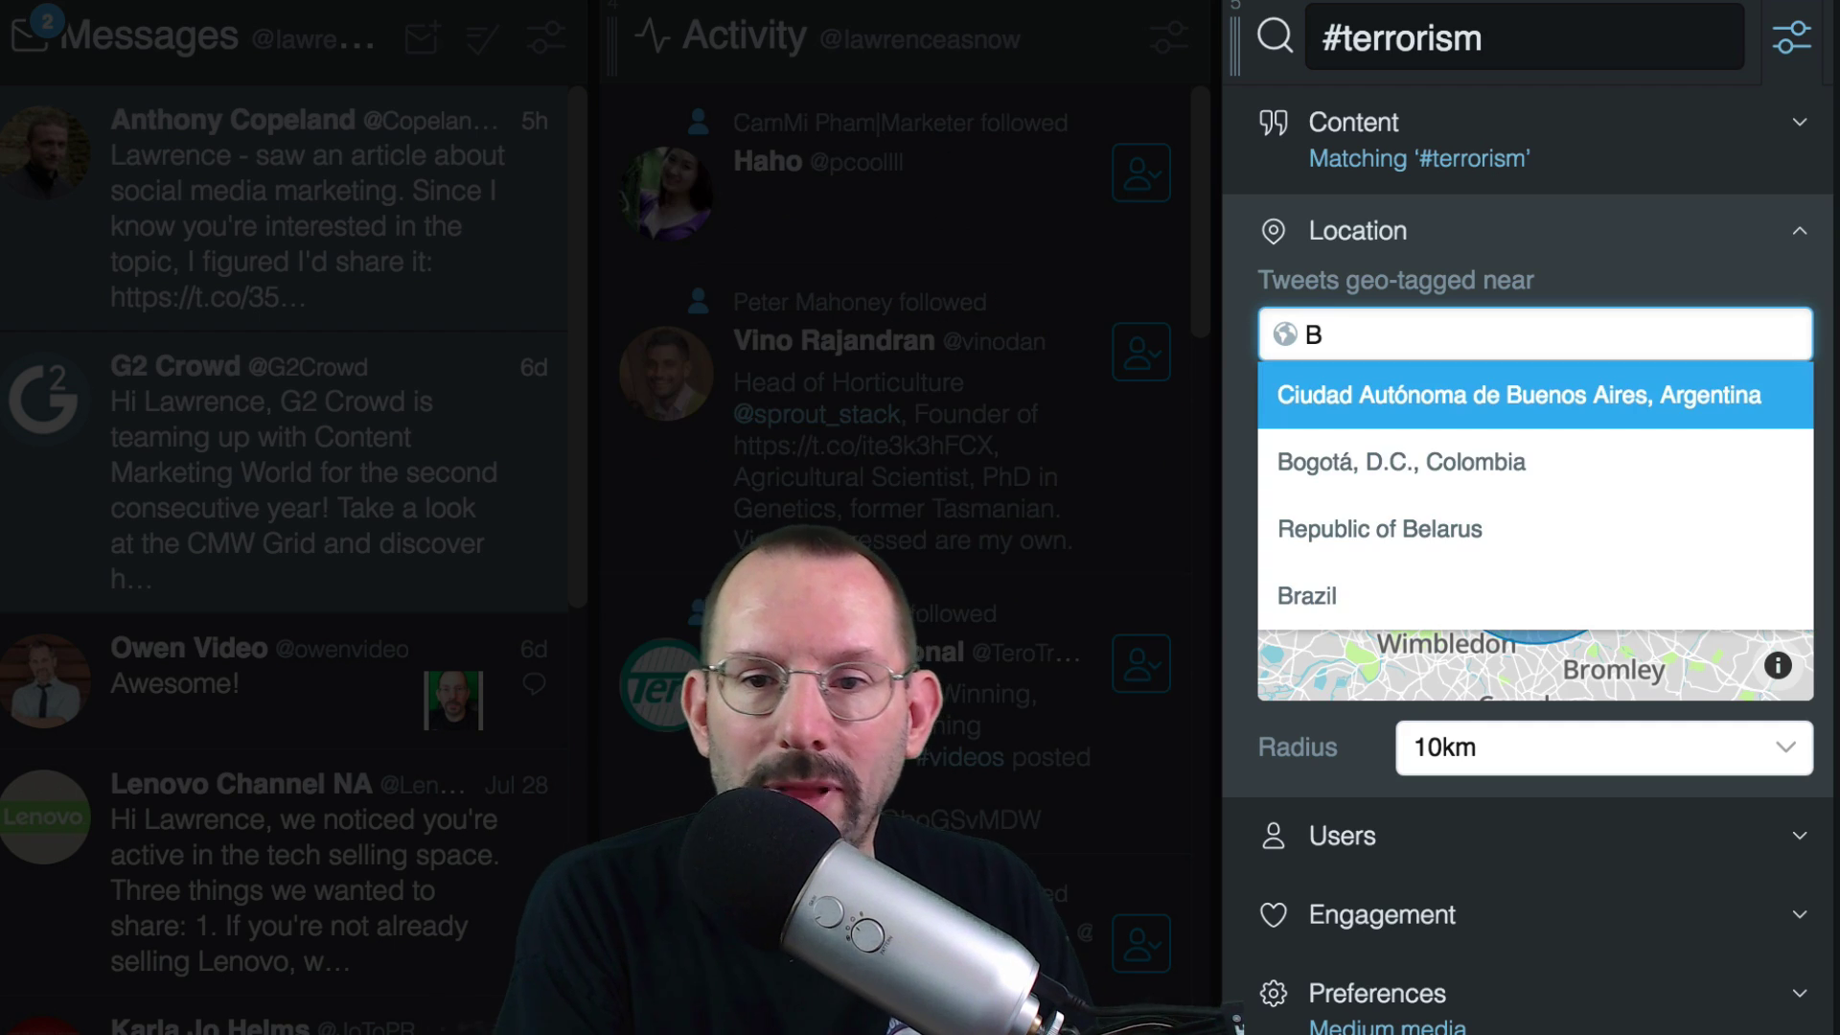
type("latial")
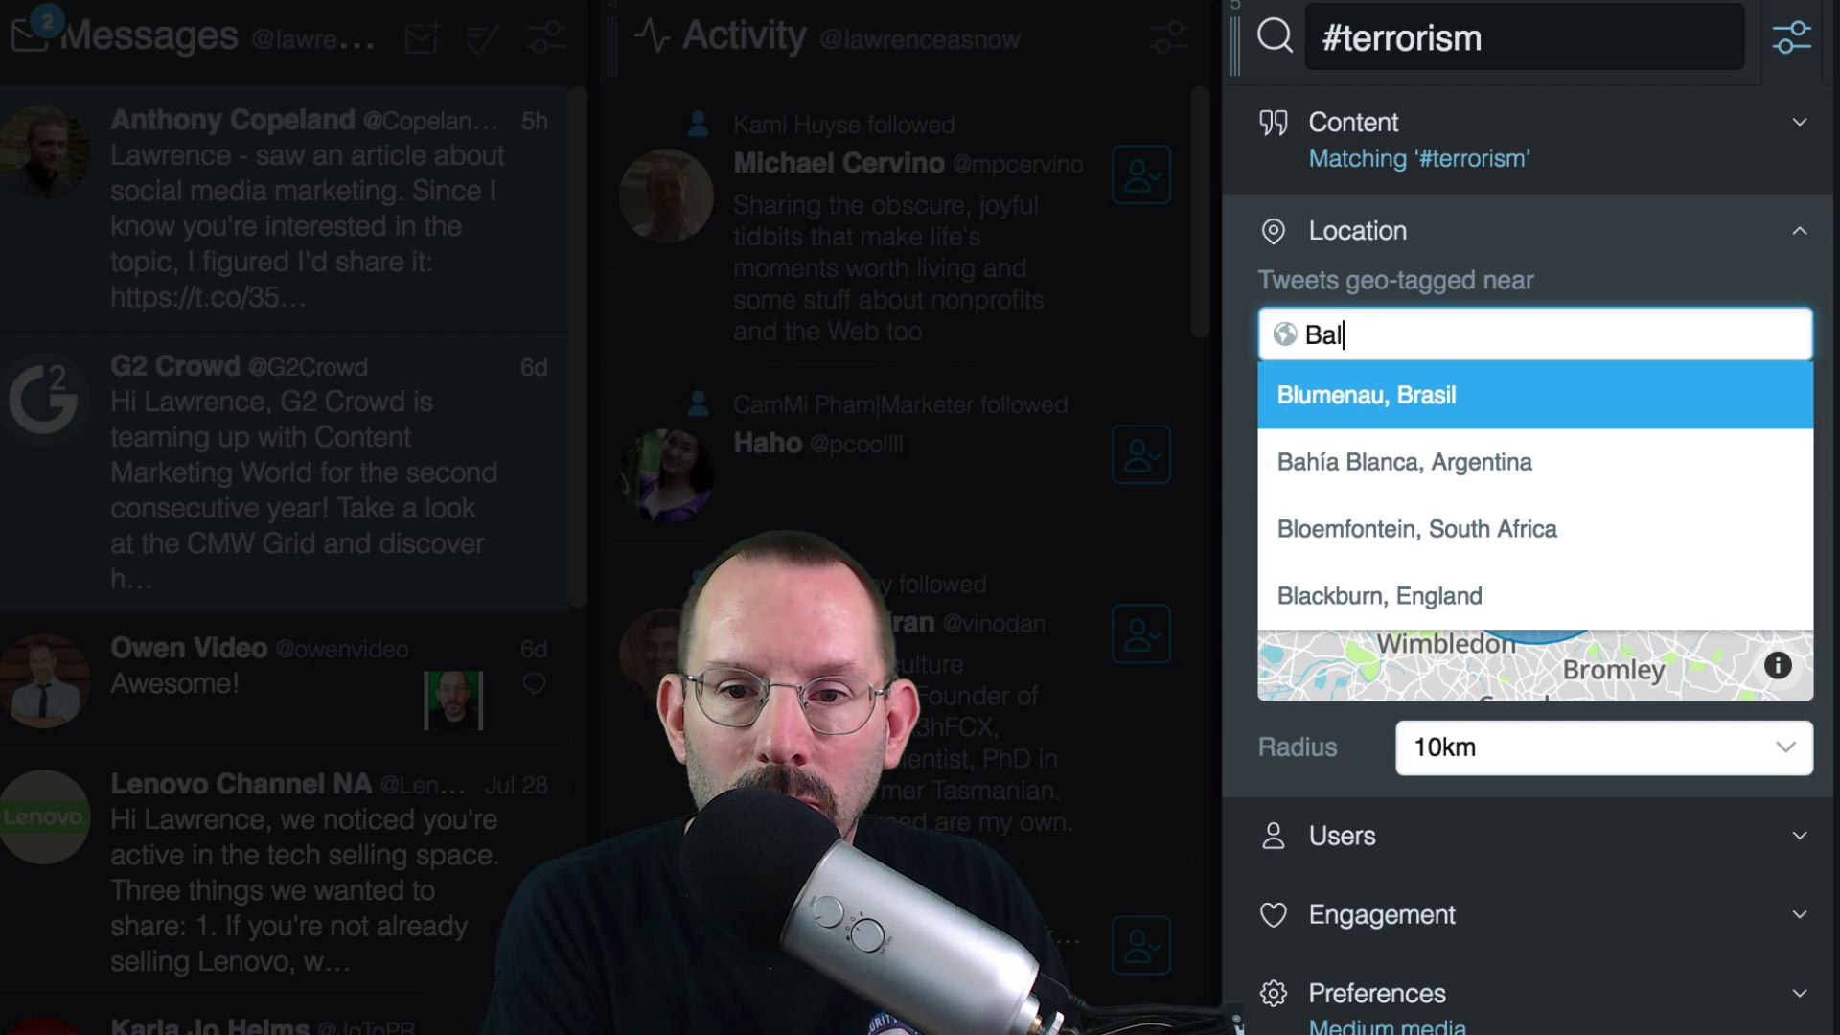
type("timore")
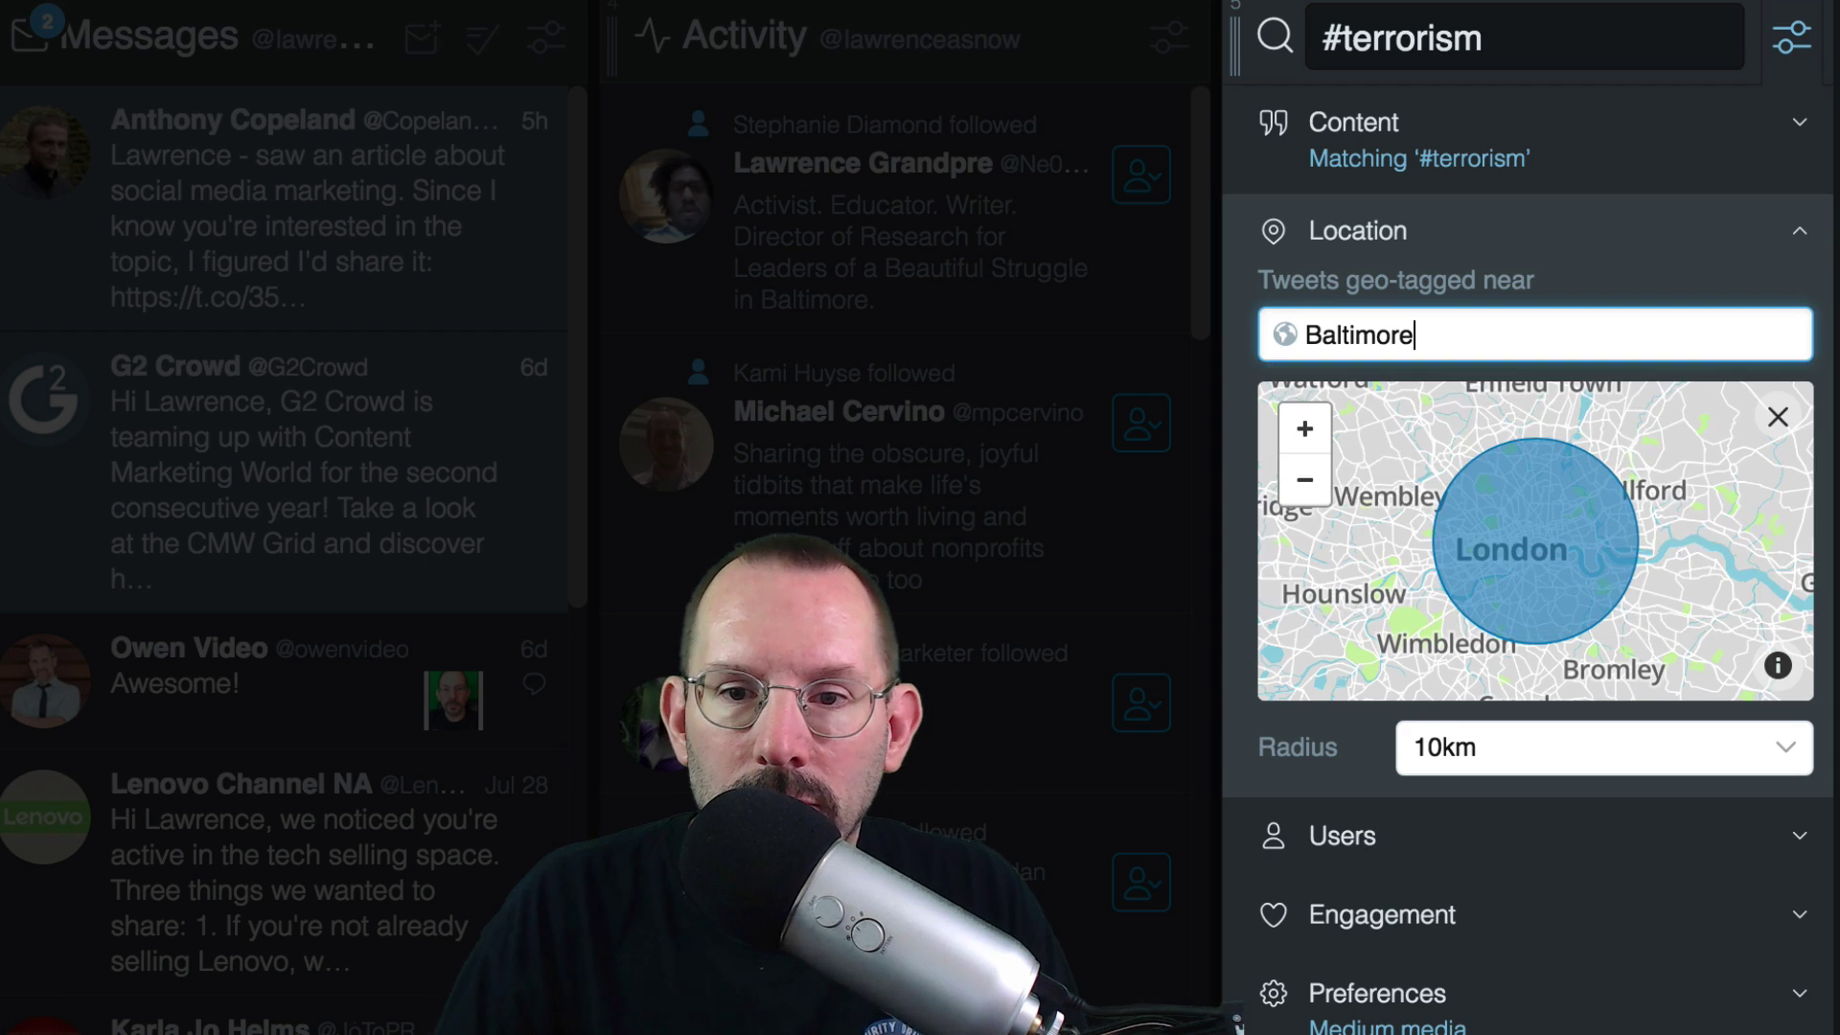
left_click(1377, 388)
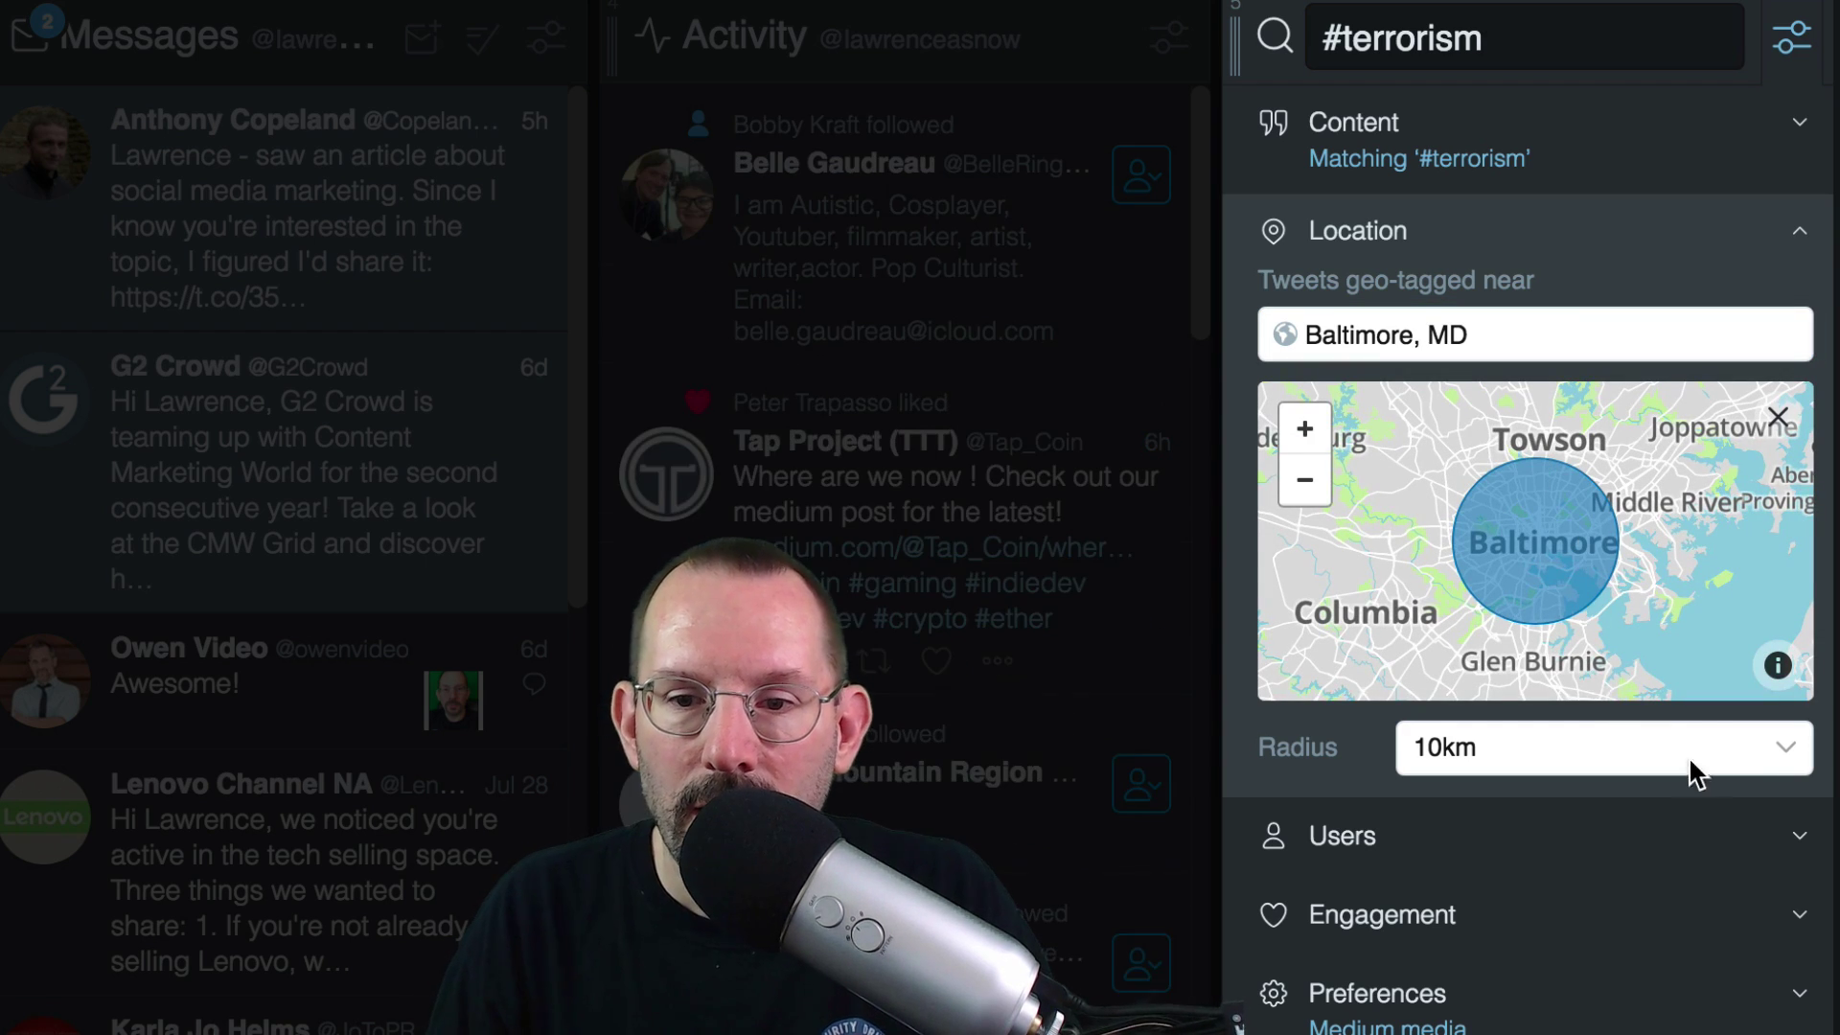
left_click(1745, 749)
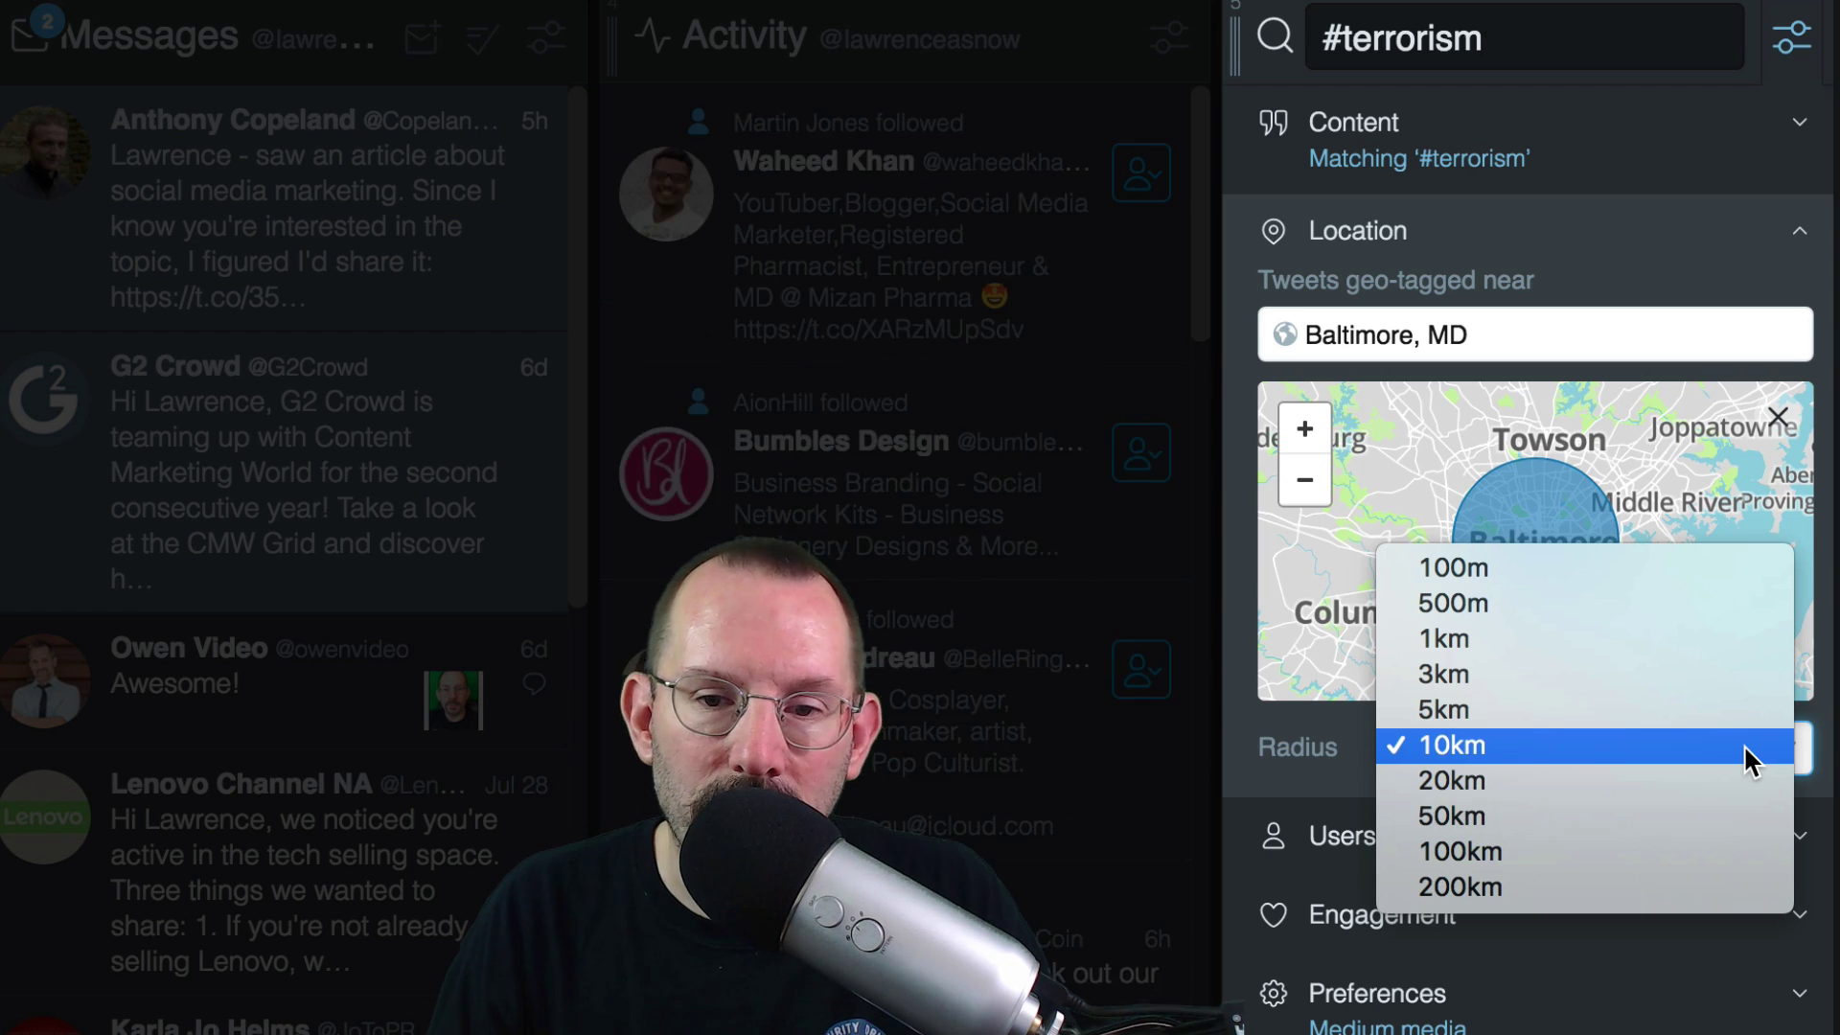
left_click(1711, 815)
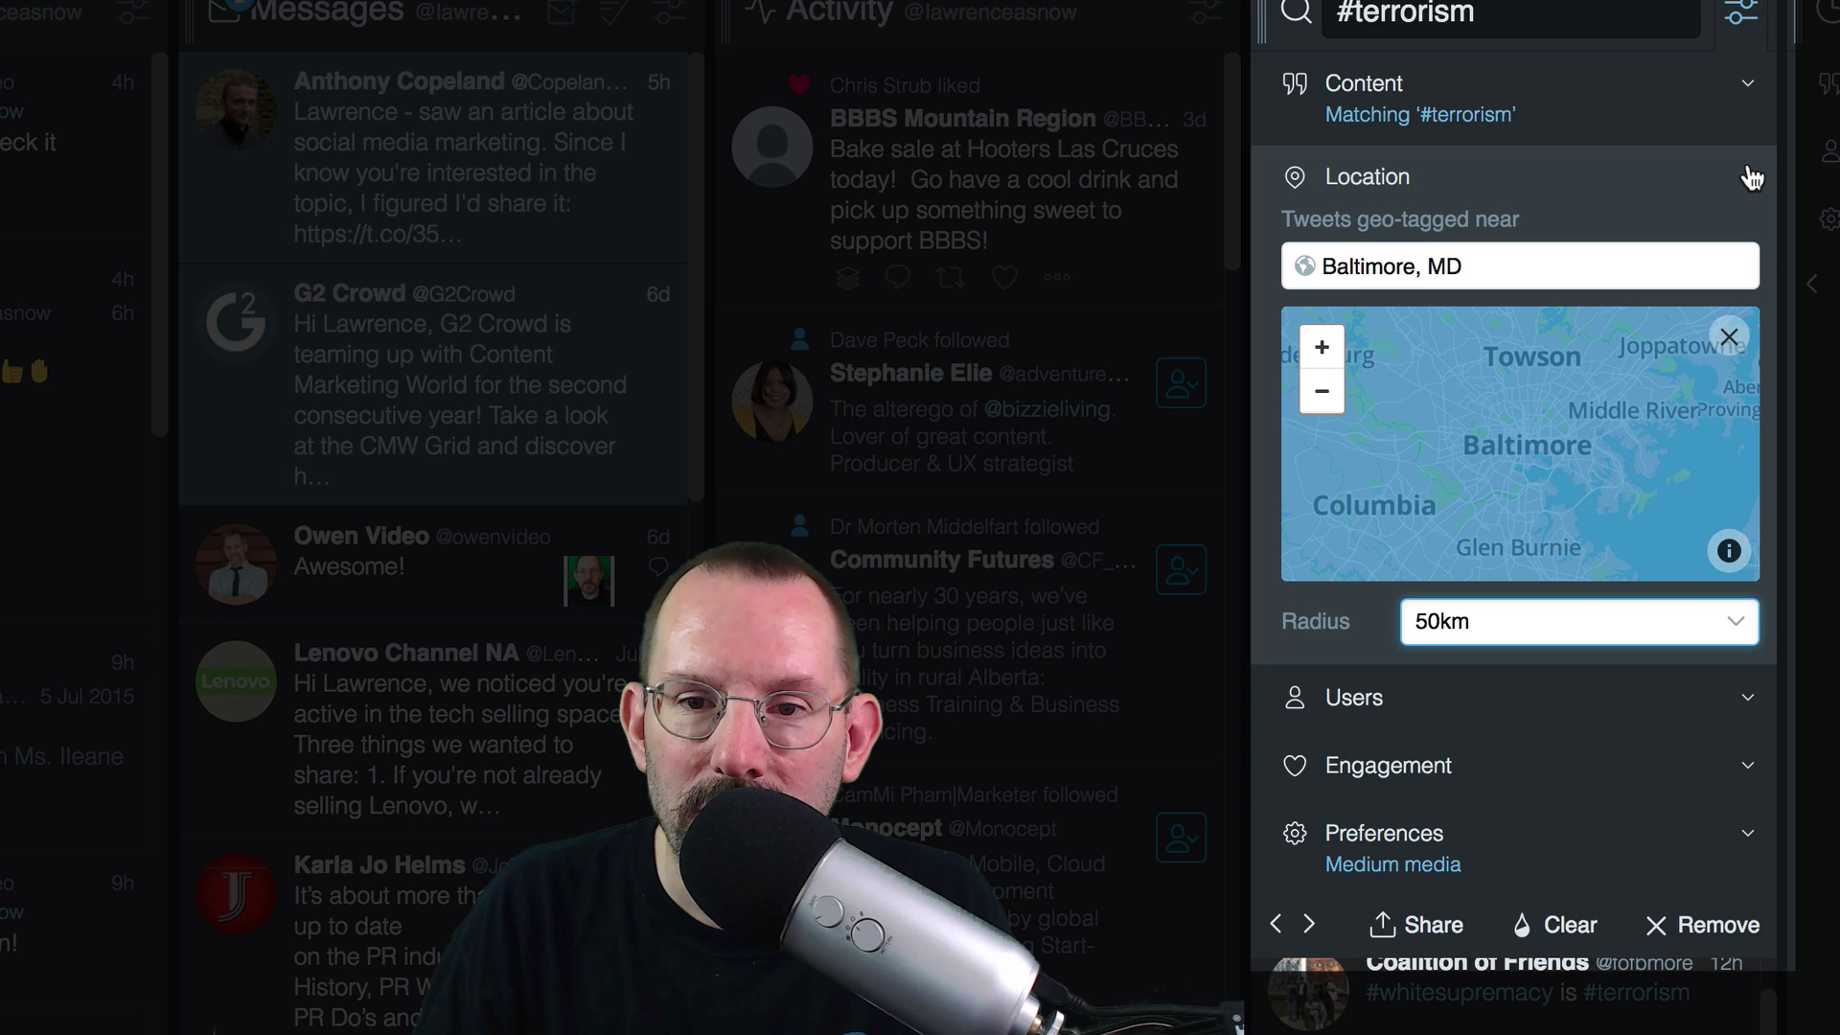
left_click(1794, 231)
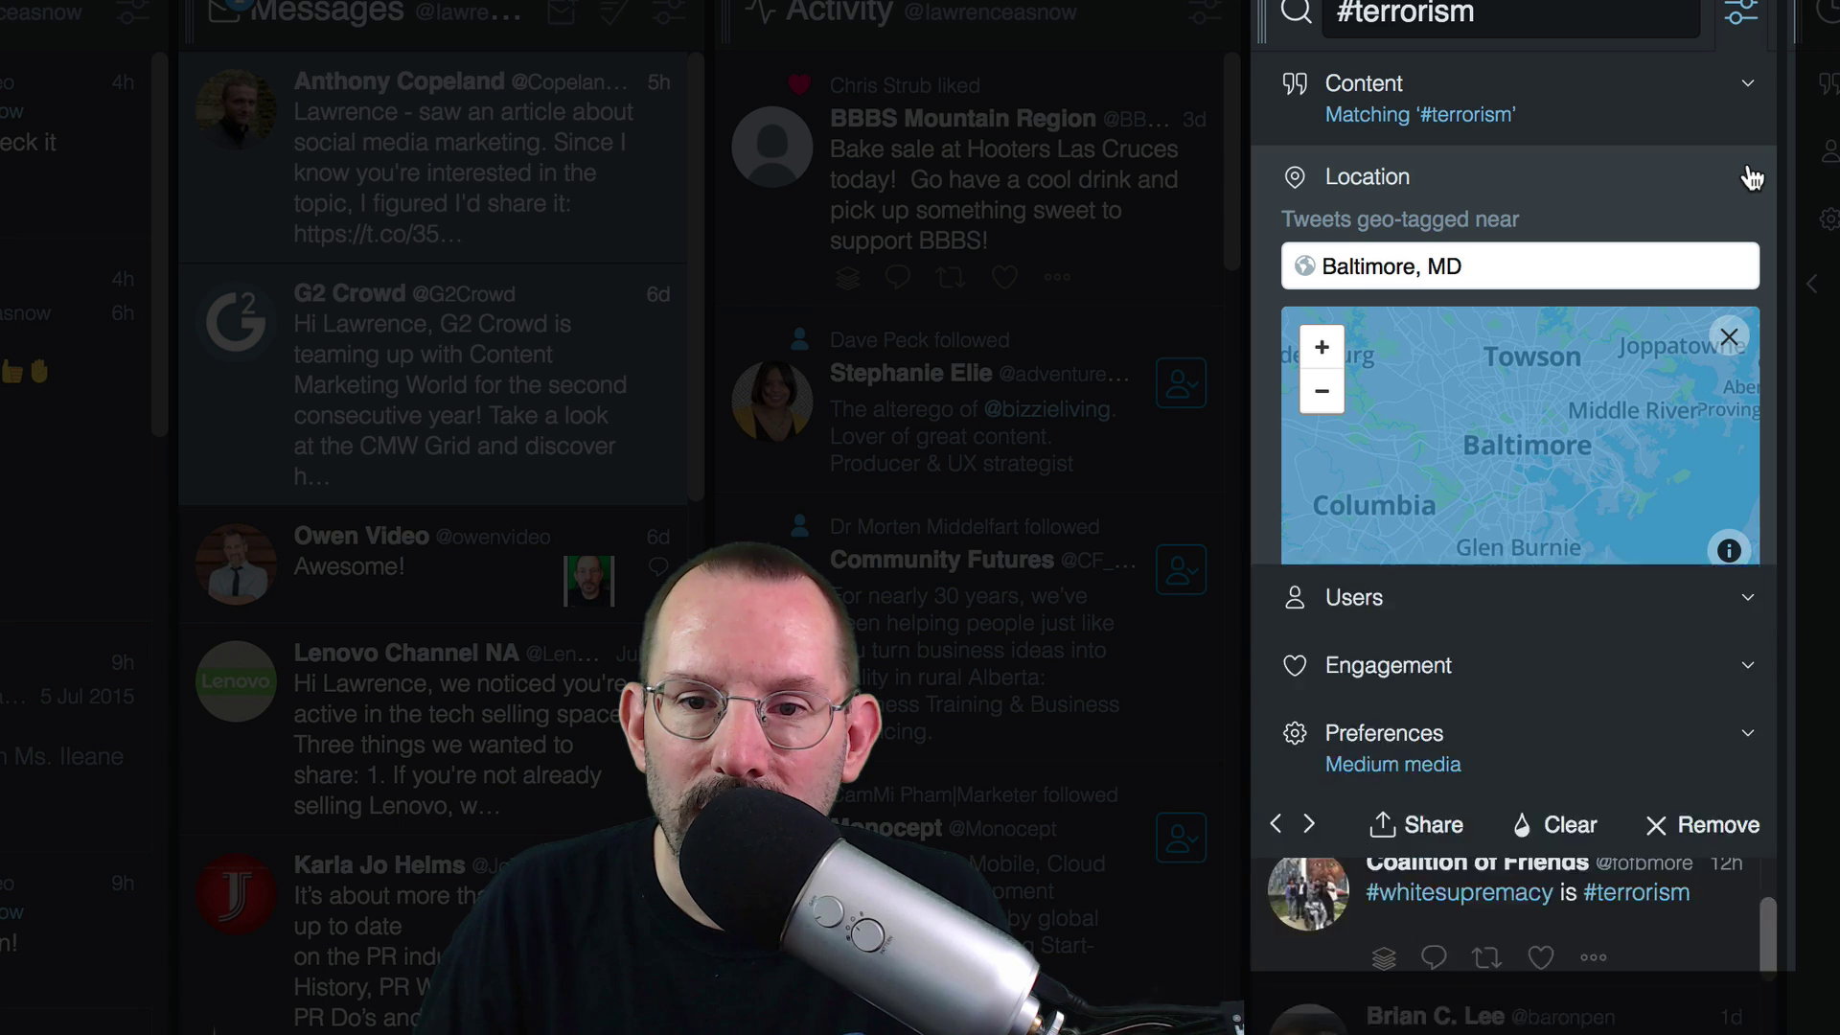
Step: Close and reopen the #terrorism filters, expanding Location to review the Baltimore, MD setting
left_click(1742, 17)
scroll(1601, 649, "up", 4)
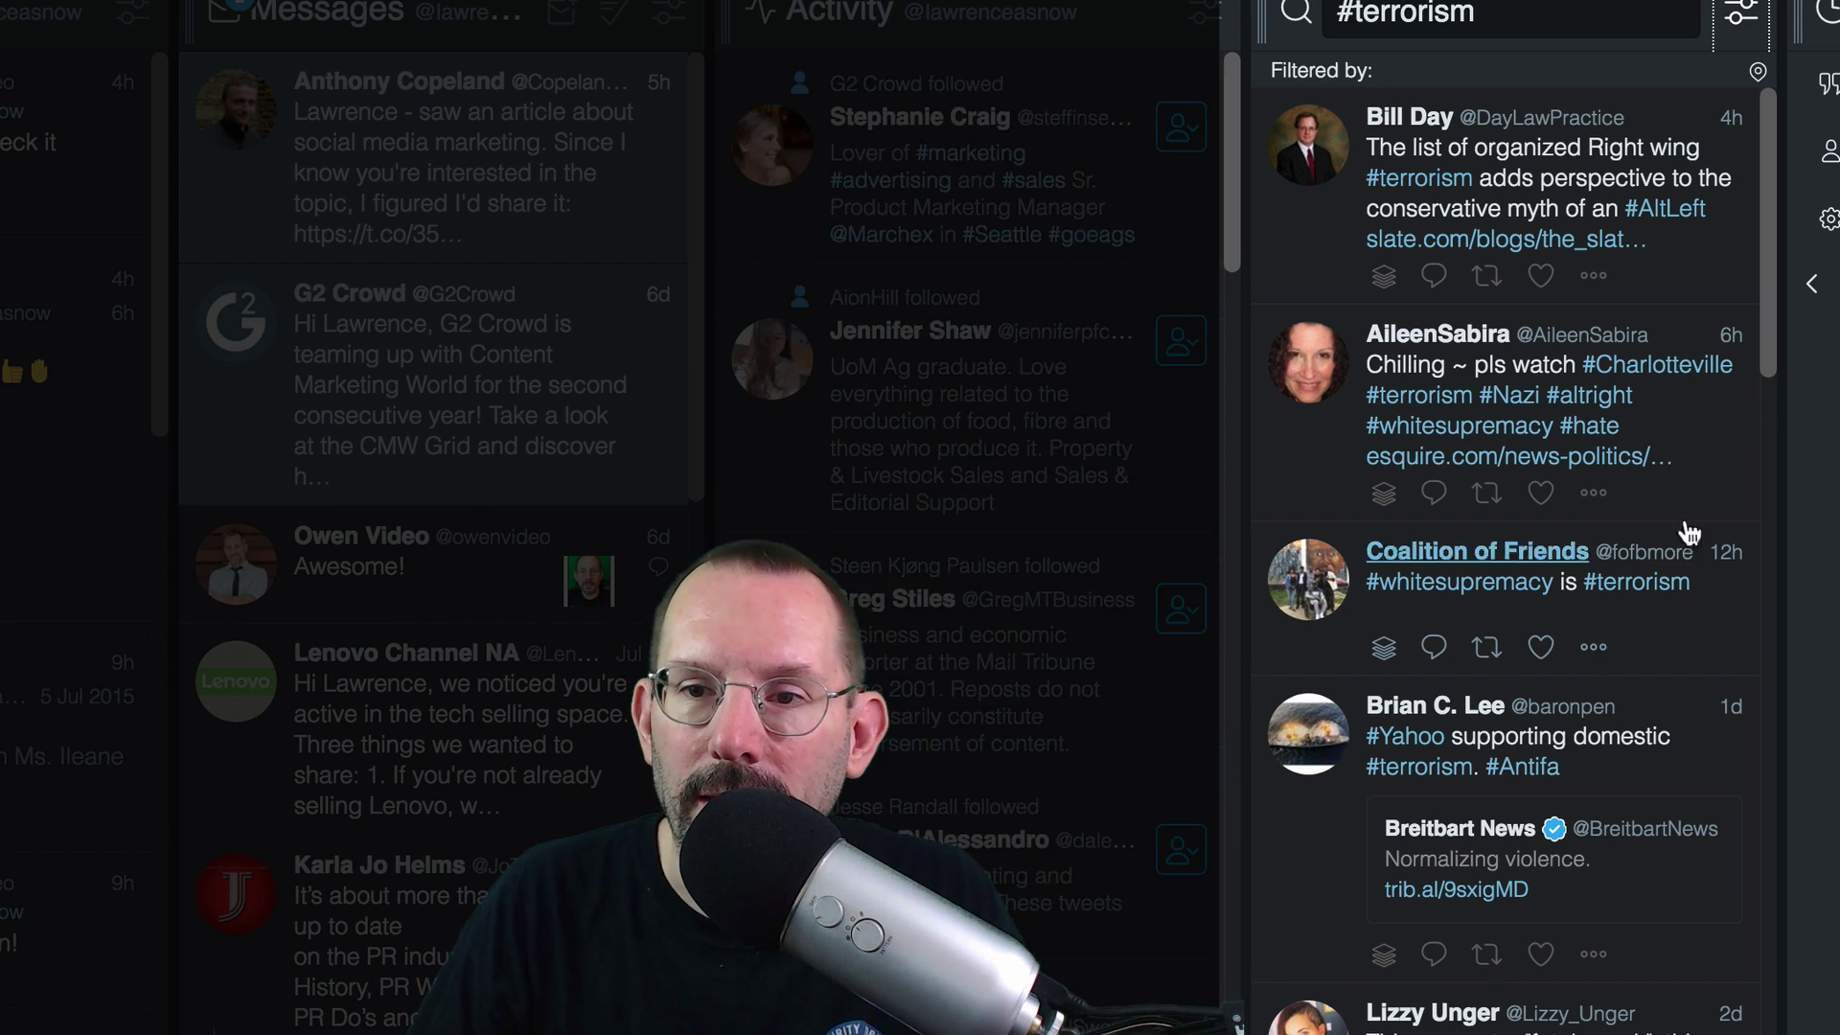
left_click(1739, 38)
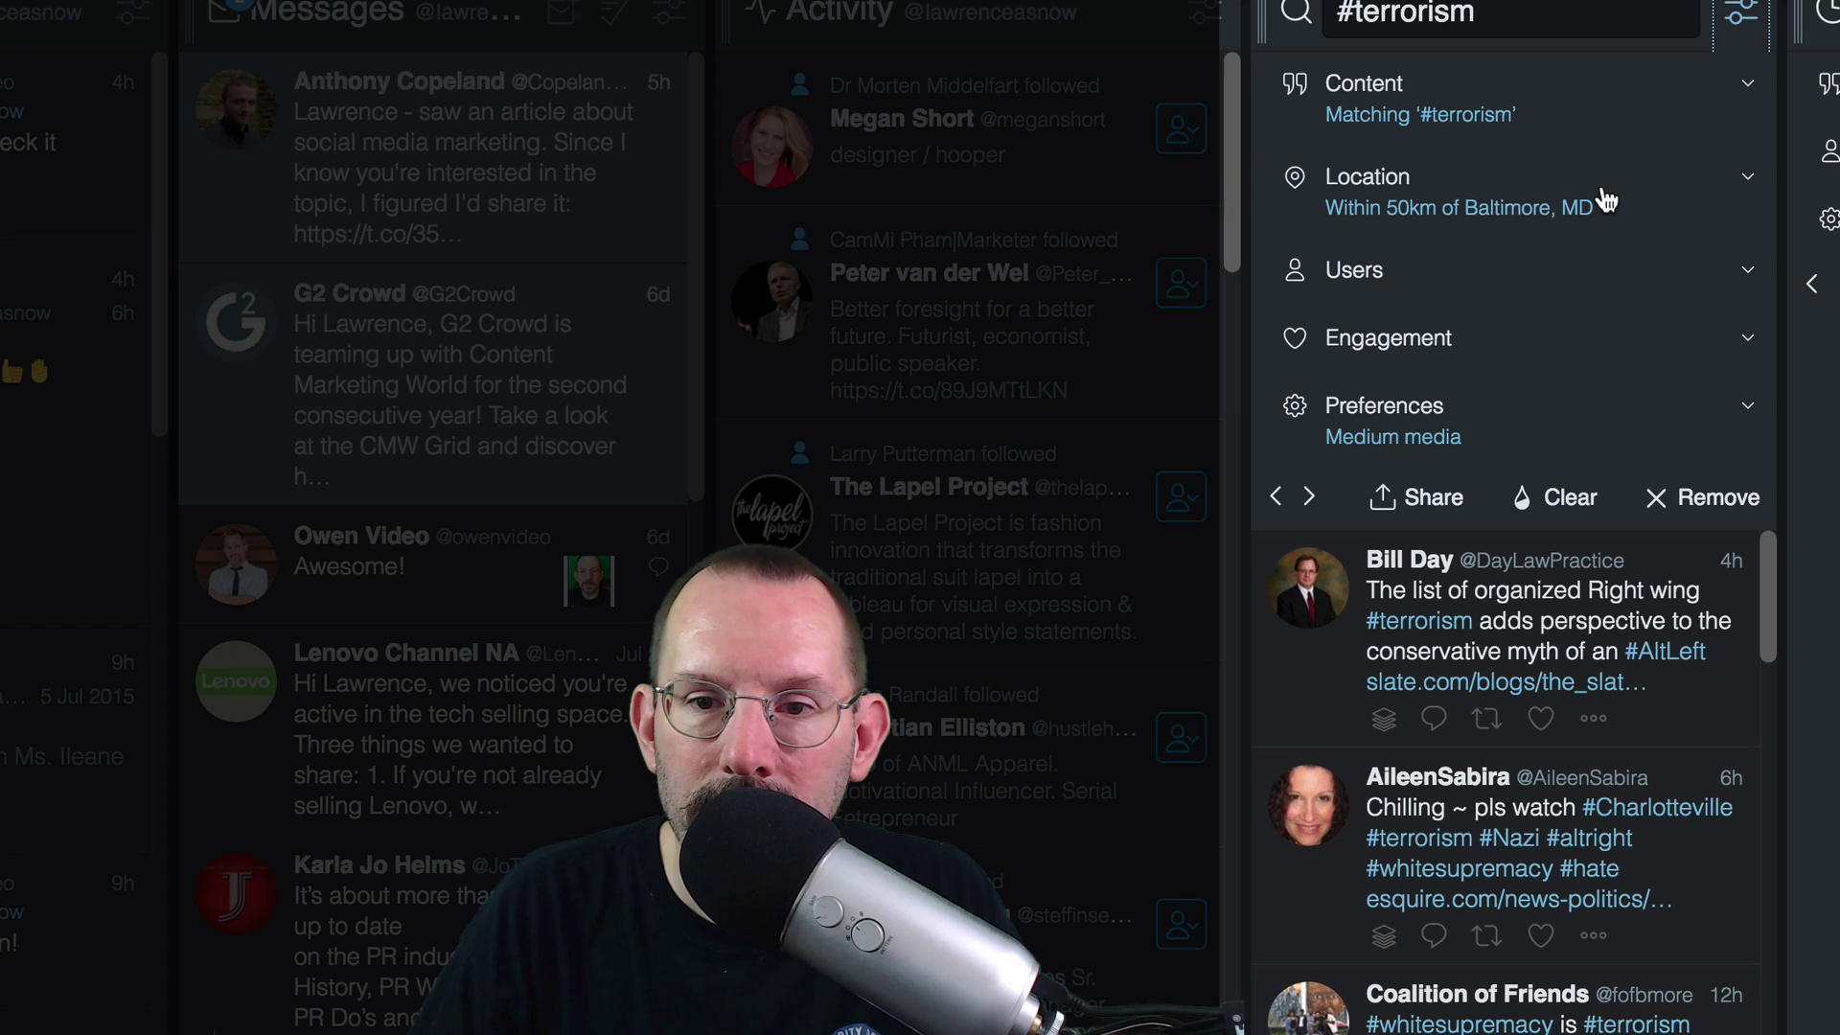
left_click(1745, 189)
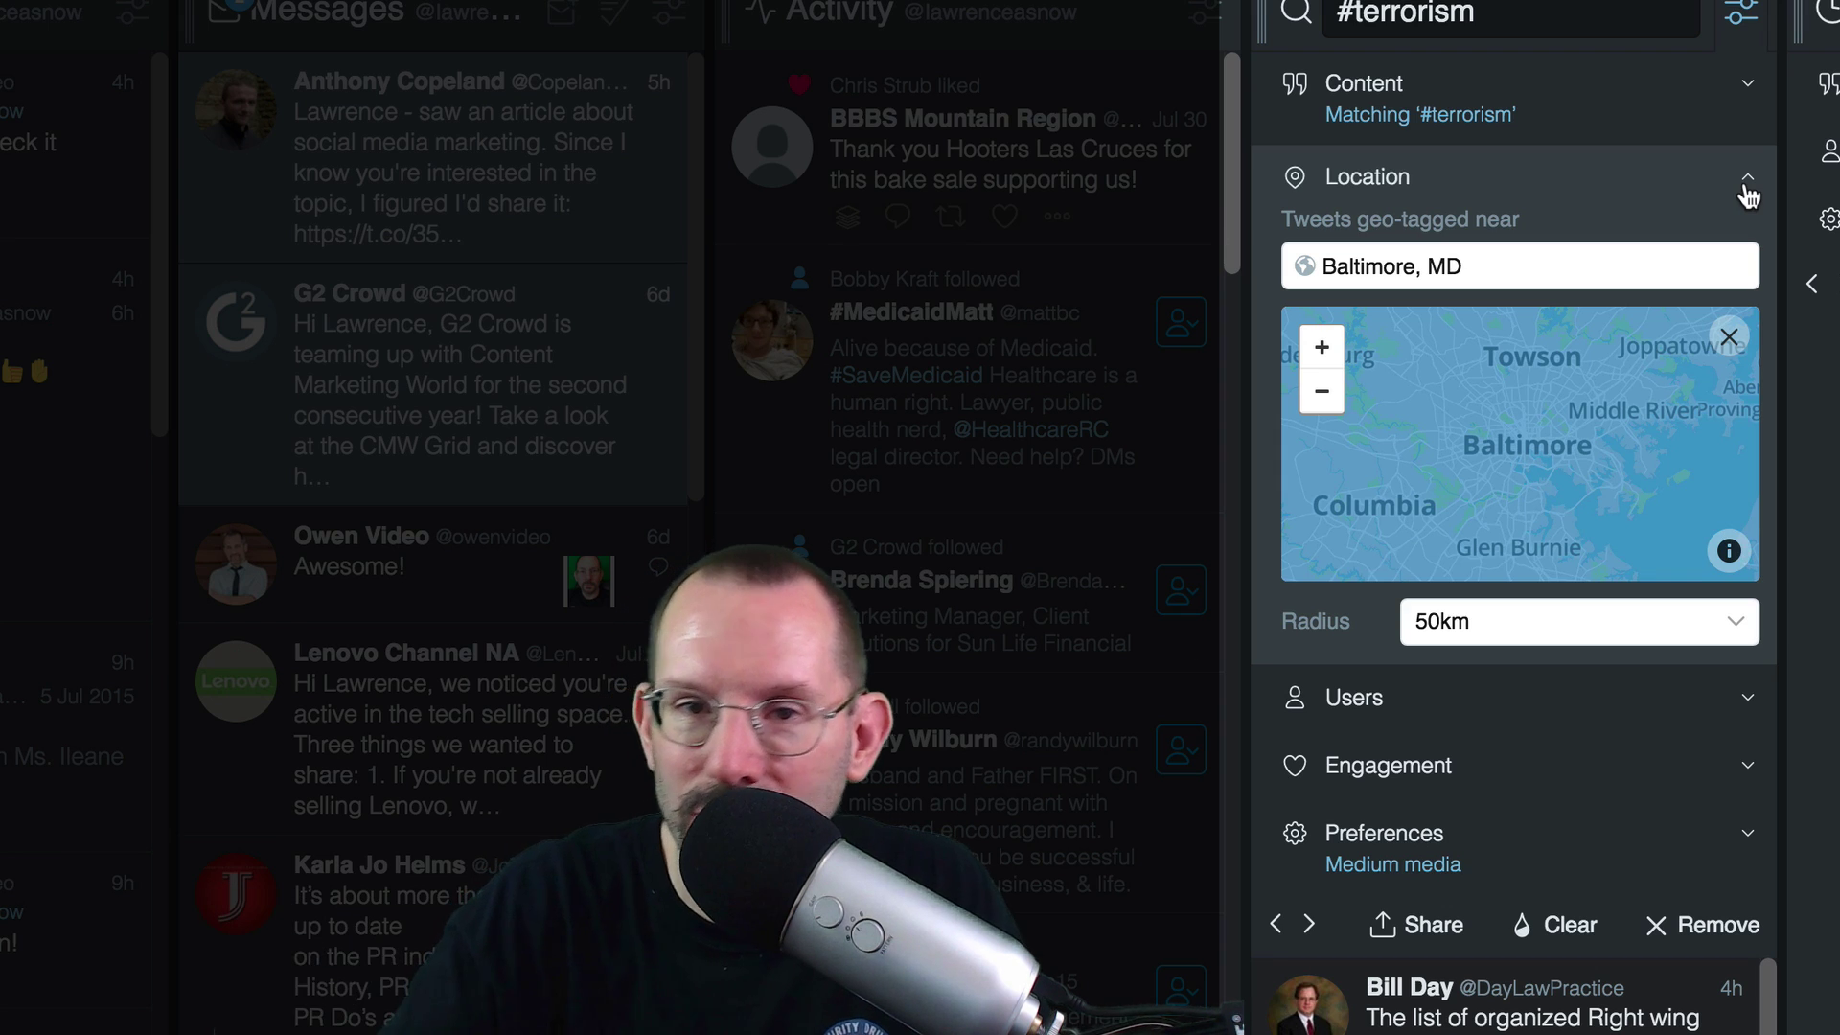
left_click(1523, 256)
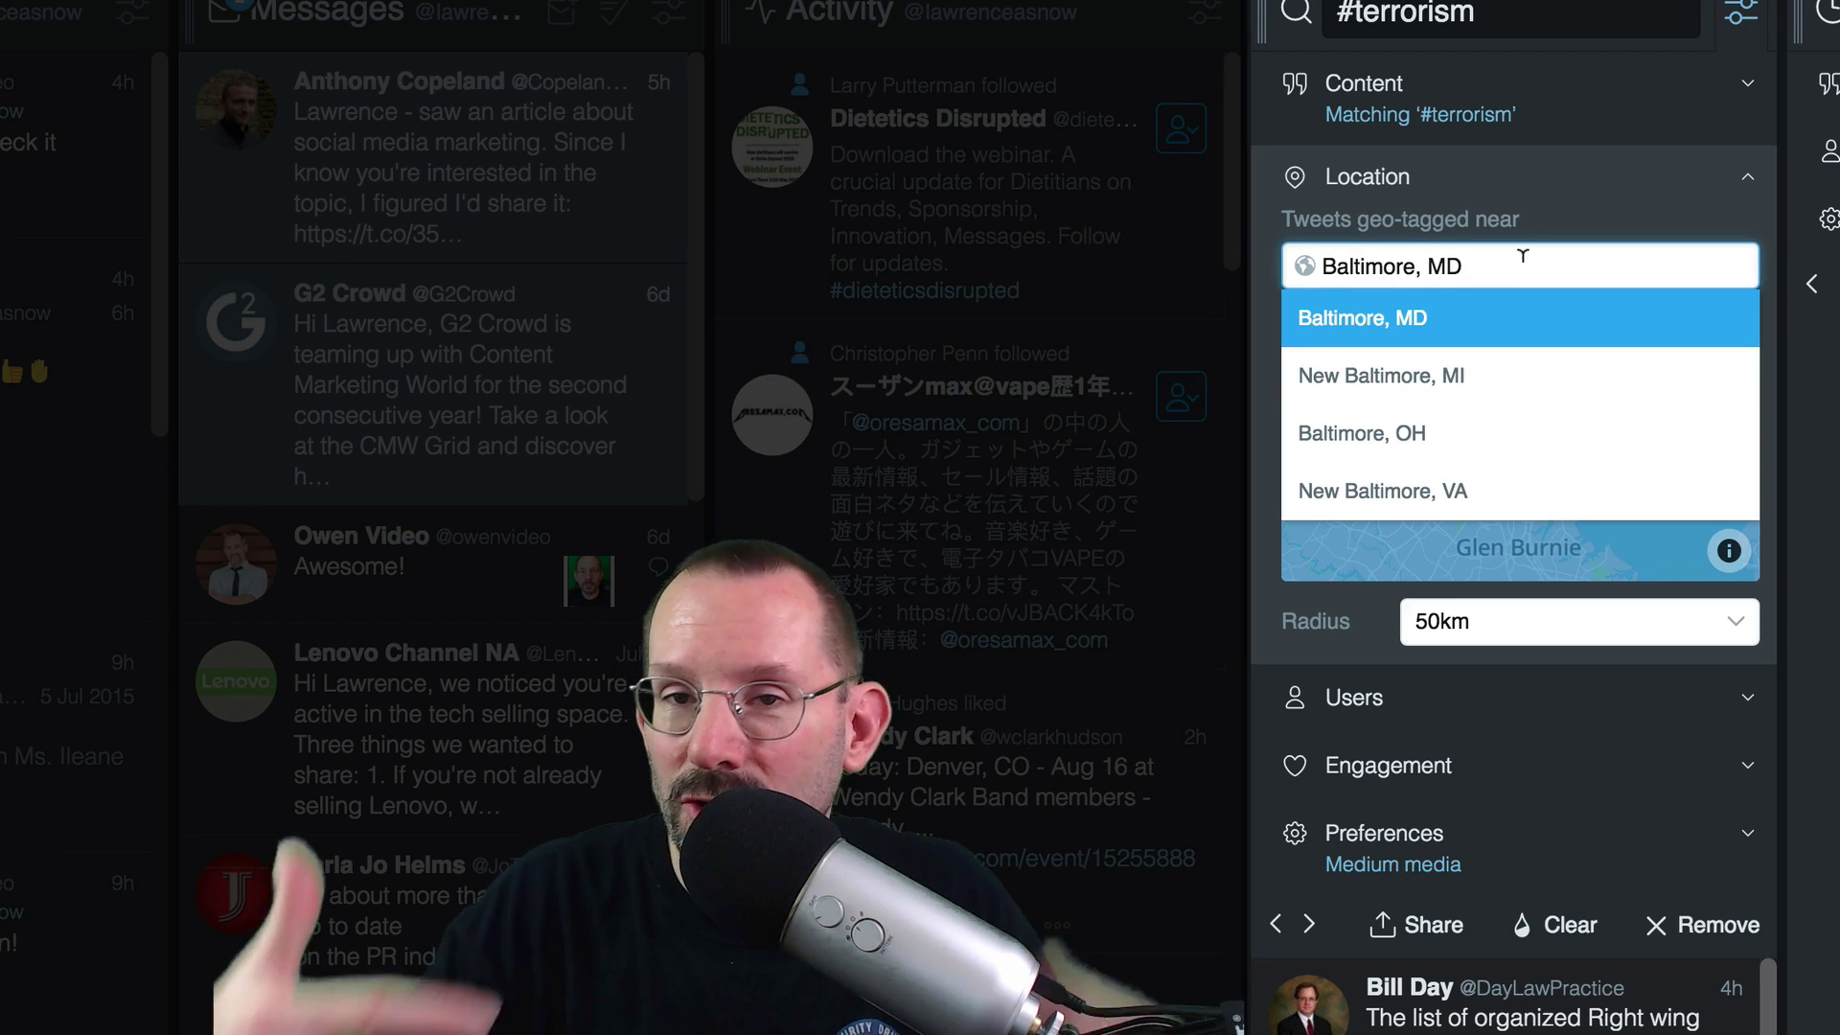